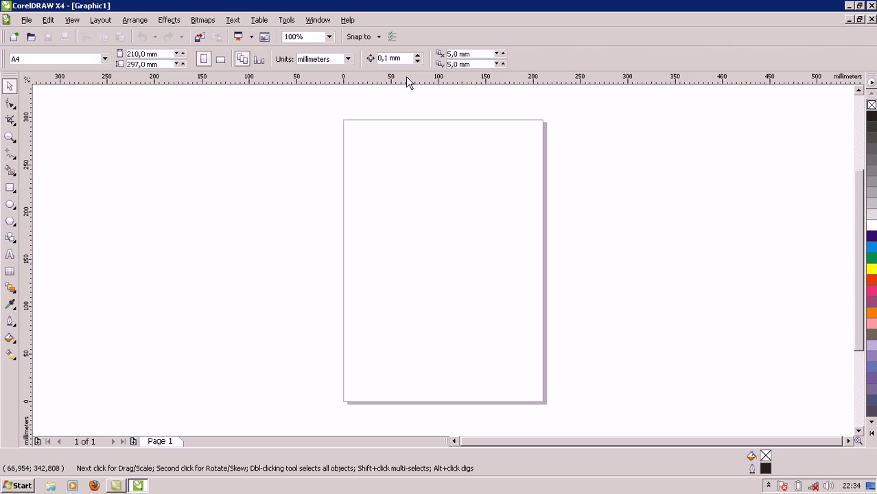
Add two horizontal guidelines across the page, at about 250 mm and about 100 mm.
{"action": "left_click_drag", "start_coordinate": [406, 77], "coordinate": [410, 165]}
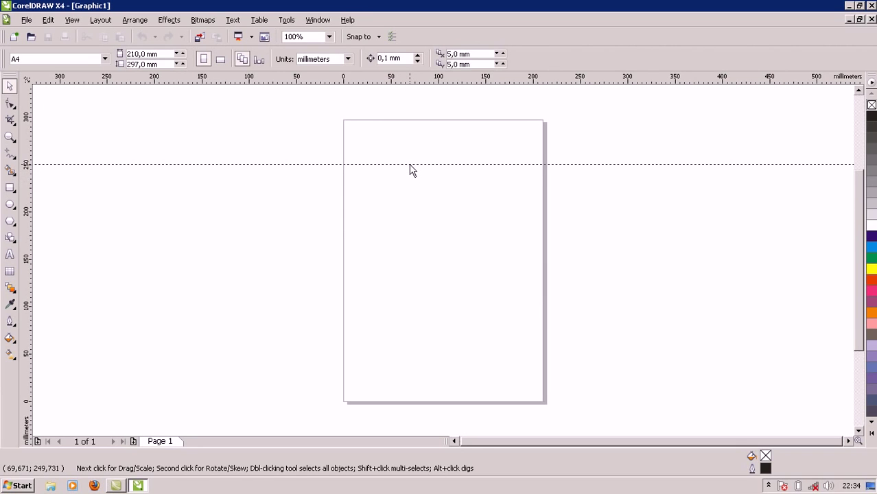
{"action": "left_click_drag", "start_coordinate": [410, 165], "coordinate": [406, 162]}
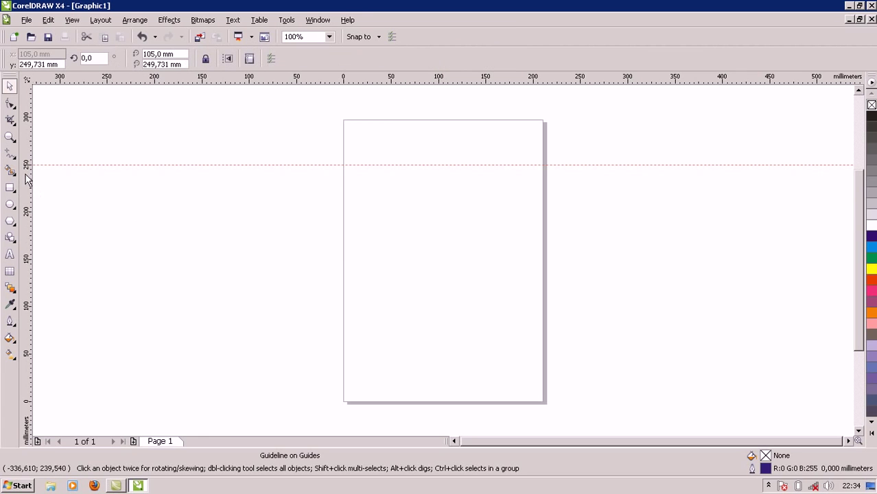
{"action": "left_click_drag", "start_coordinate": [432, 81], "coordinate": [454, 306]}
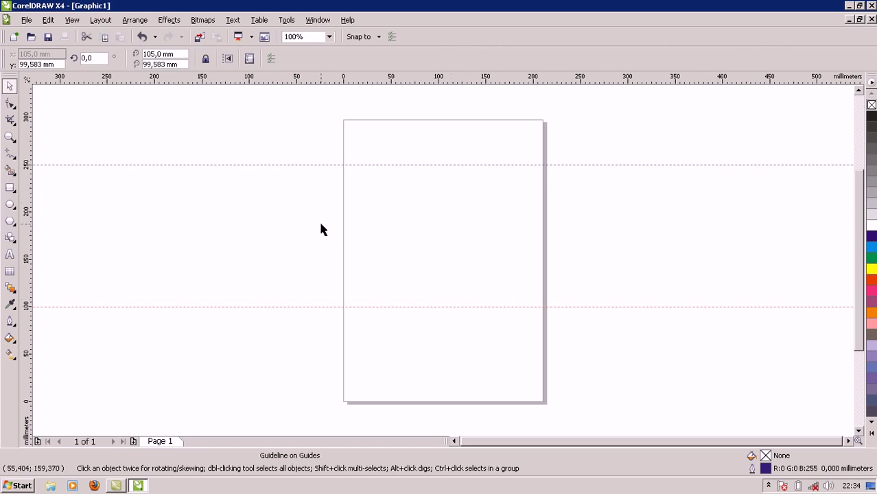
Add two vertical guidelines at about 26 mm and 176 mm, and dismiss the antivirus update notice.
{"action": "left_click_drag", "start_coordinate": [29, 242], "coordinate": [369, 237]}
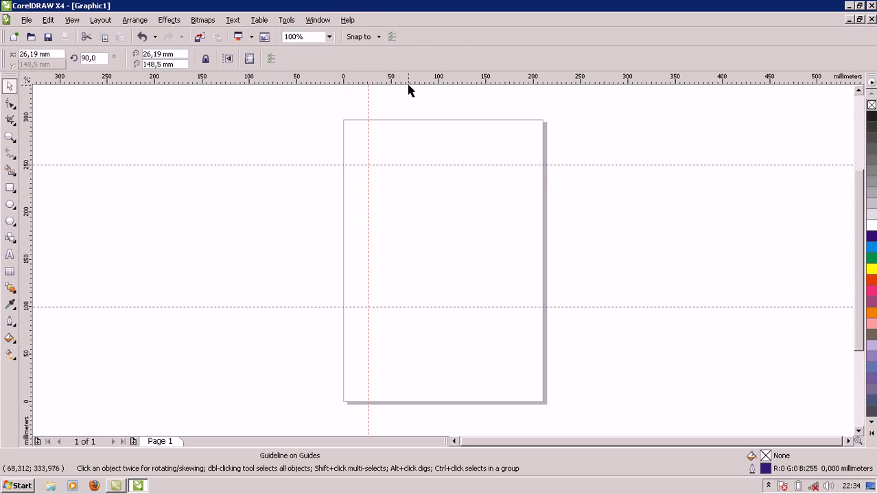
{"action": "left_click_drag", "start_coordinate": [31, 245], "coordinate": [511, 200]}
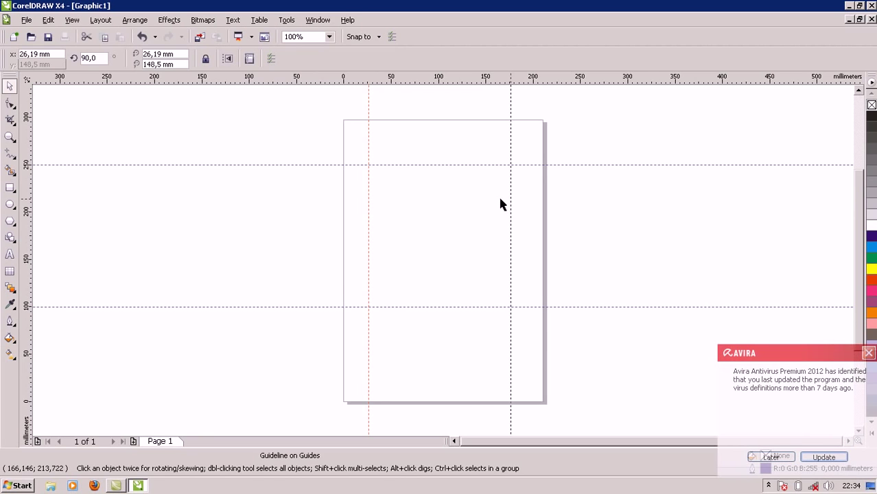
{"action": "left_click", "coordinate": [509, 217]}
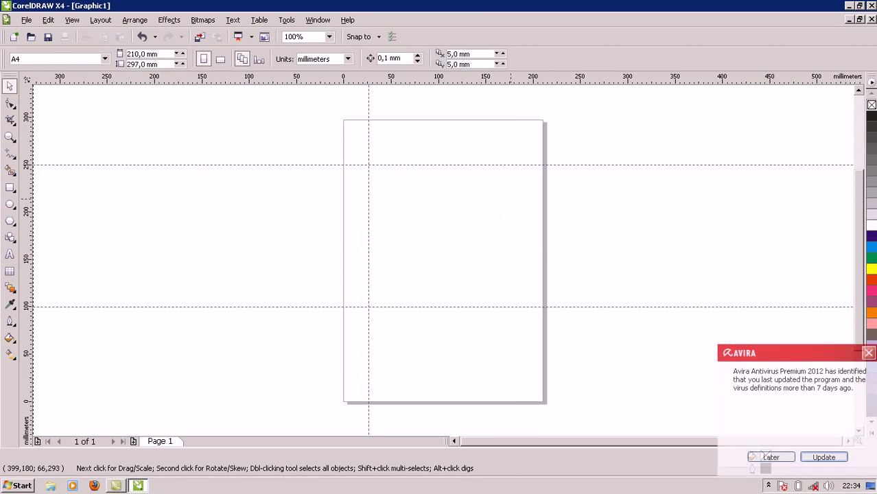
{"action": "left_click", "coordinate": [868, 354]}
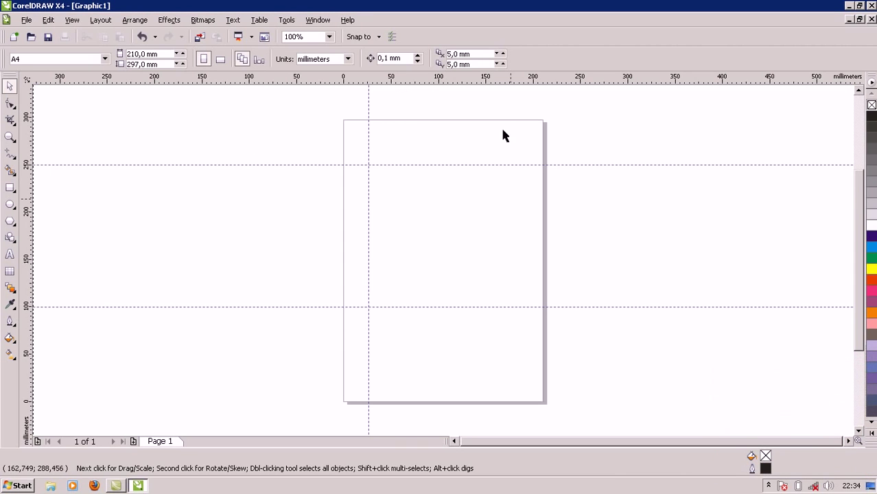
{"action": "left_click_drag", "start_coordinate": [35, 293], "coordinate": [408, 275]}
{"action": "left_click_drag", "start_coordinate": [27, 283], "coordinate": [441, 267]}
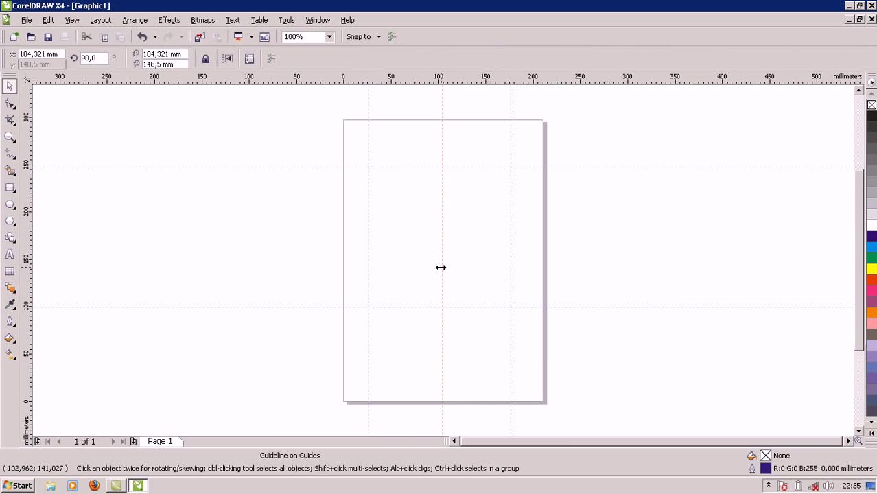
{"action": "key", "text": "Delete"}
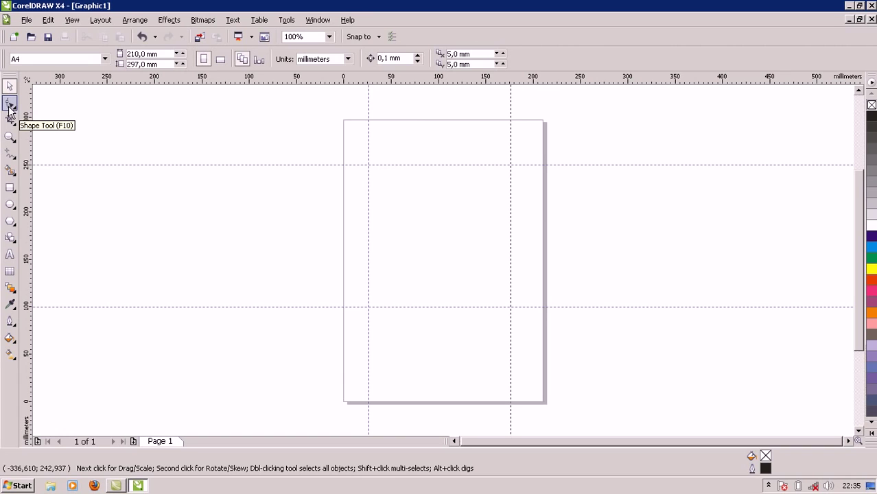
Draw a closed square about 150 mm wide with the Bezier tool through the four guideline intersections.
{"action": "left_click", "coordinate": [12, 160]}
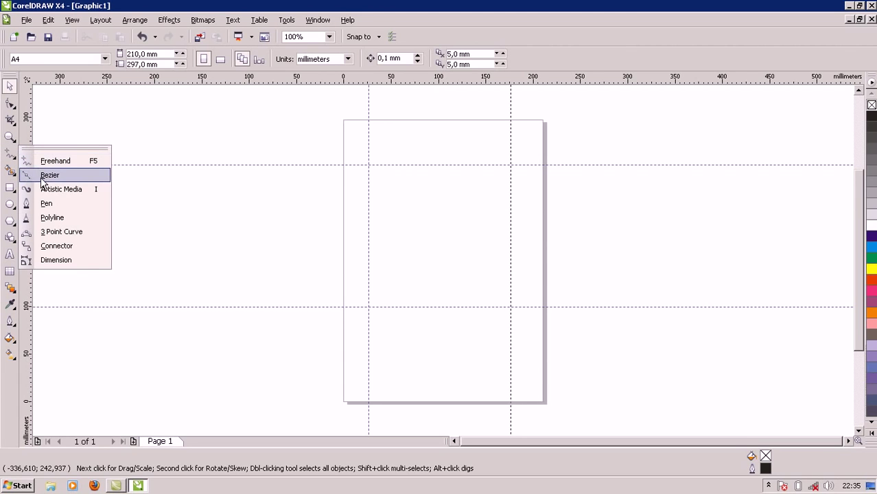
{"action": "left_click", "coordinate": [44, 177]}
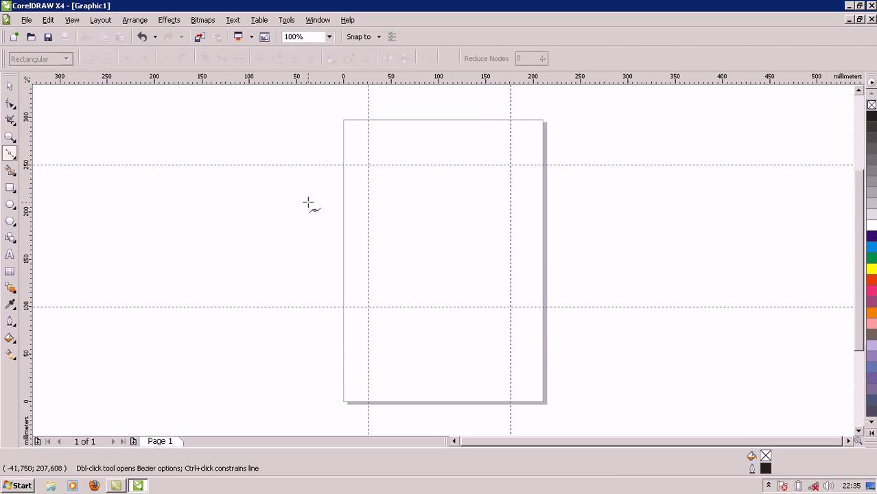
{"action": "left_click", "coordinate": [368, 166]}
{"action": "left_click", "coordinate": [369, 306]}
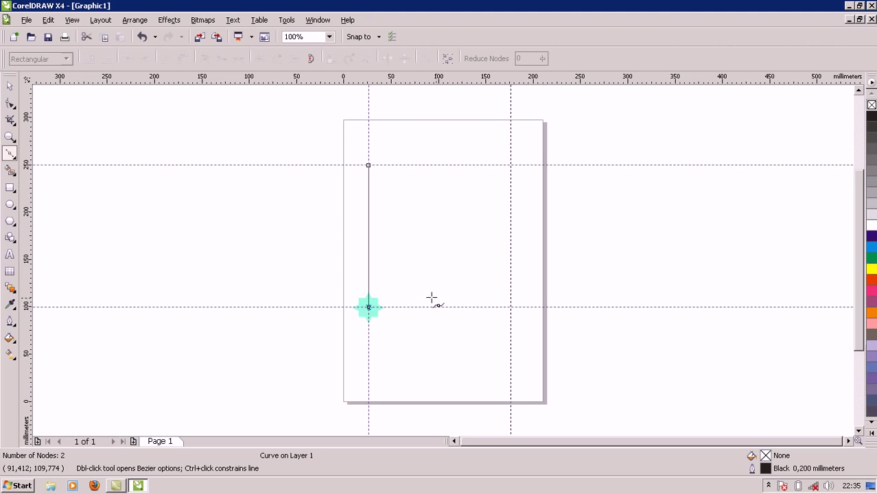
{"action": "left_click", "coordinate": [510, 307]}
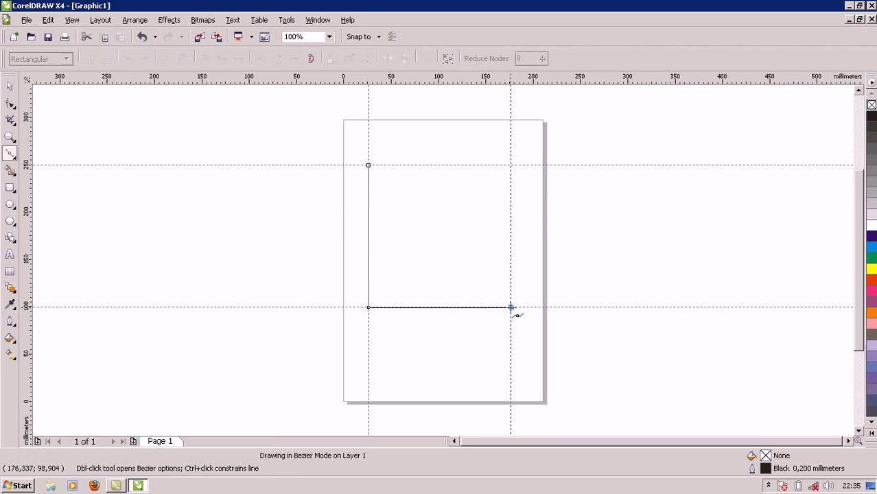
{"action": "left_click", "coordinate": [510, 165]}
{"action": "left_click", "coordinate": [369, 167]}
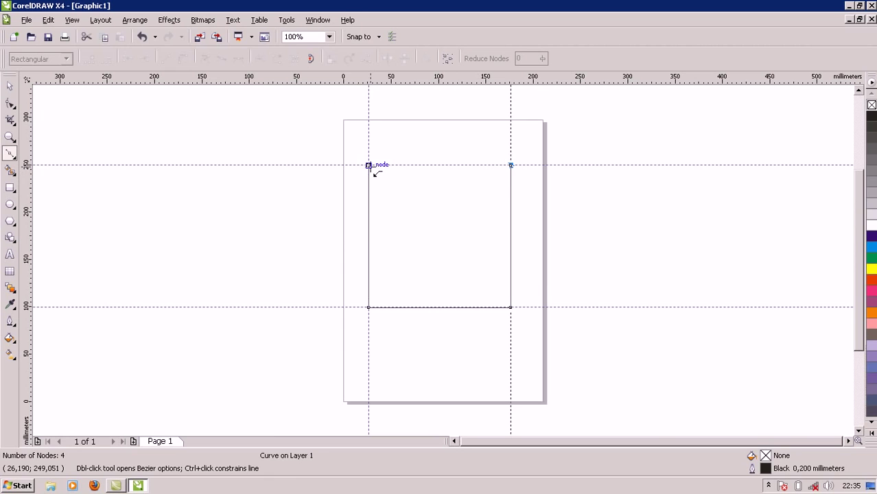
{"action": "left_click", "coordinate": [368, 165]}
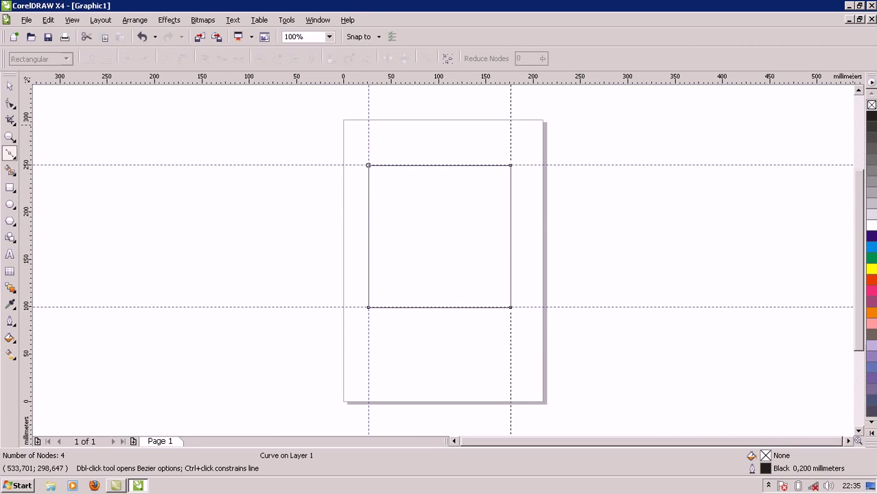
Fill the square with 40% Black and place a duplicate of it beside the page's left edge.
{"action": "left_click", "coordinate": [872, 182]}
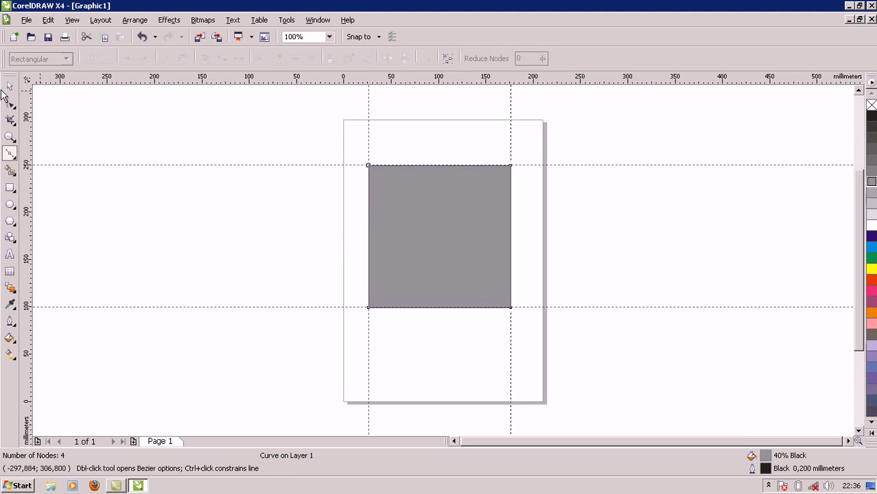
{"action": "left_click", "coordinate": [8, 87]}
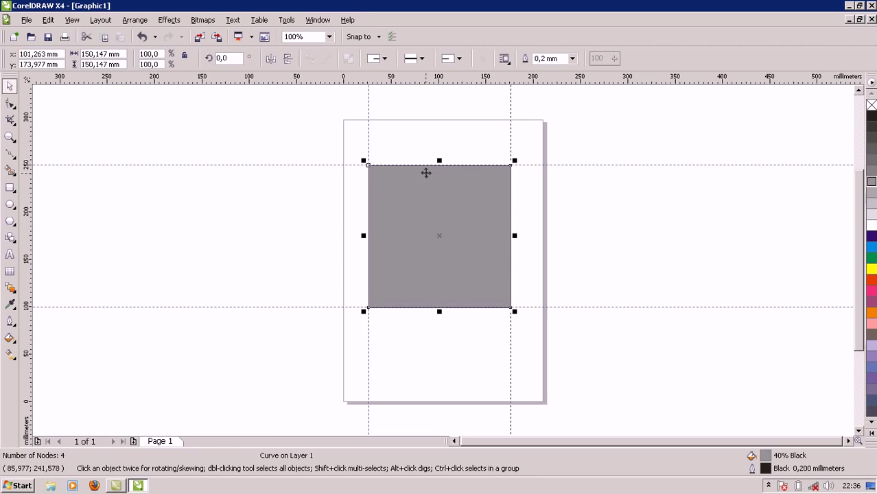
{"action": "left_click_drag", "start_coordinate": [436, 198], "coordinate": [106, 273]}
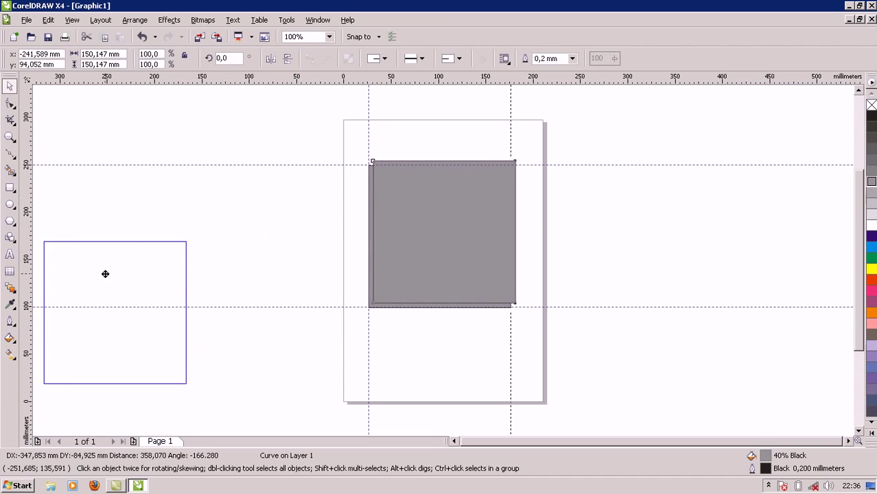
{"action": "left_click", "coordinate": [282, 241]}
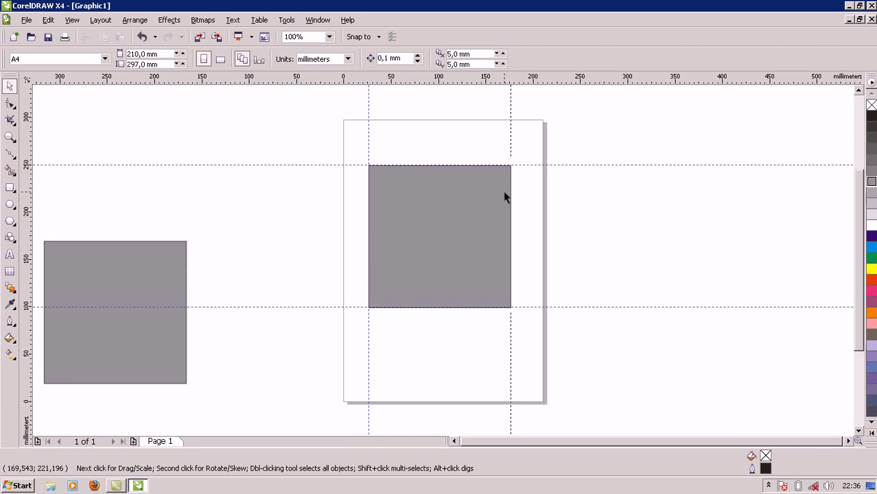
Stretch the square on the page downward to a height of about 181 mm, keeping its upper edge fixed.
{"action": "left_click", "coordinate": [479, 214]}
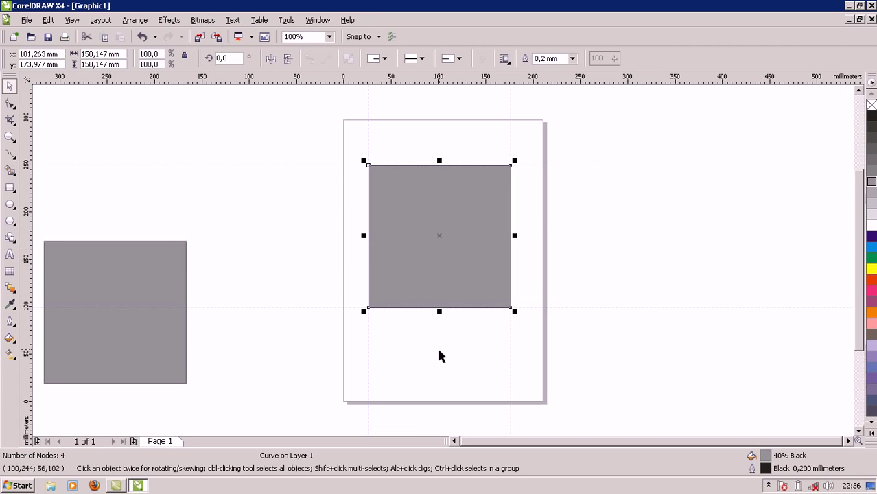
{"action": "left_click", "coordinate": [10, 104]}
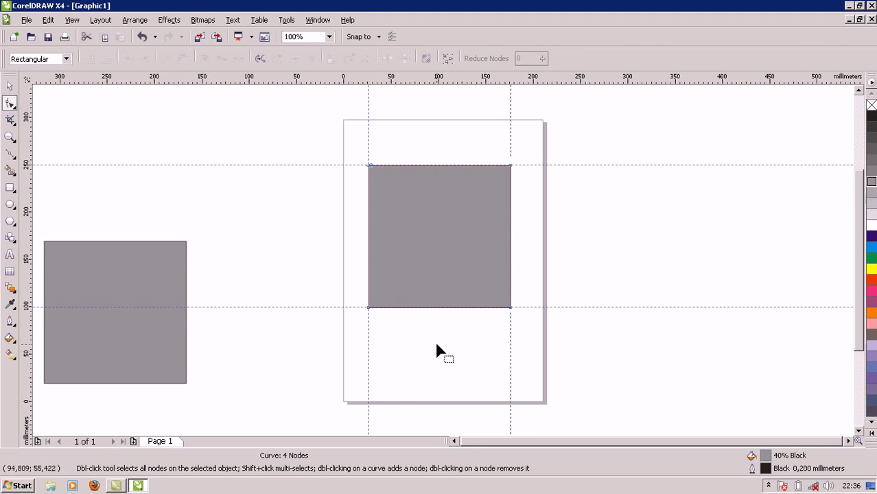
{"action": "left_click", "coordinate": [10, 86]}
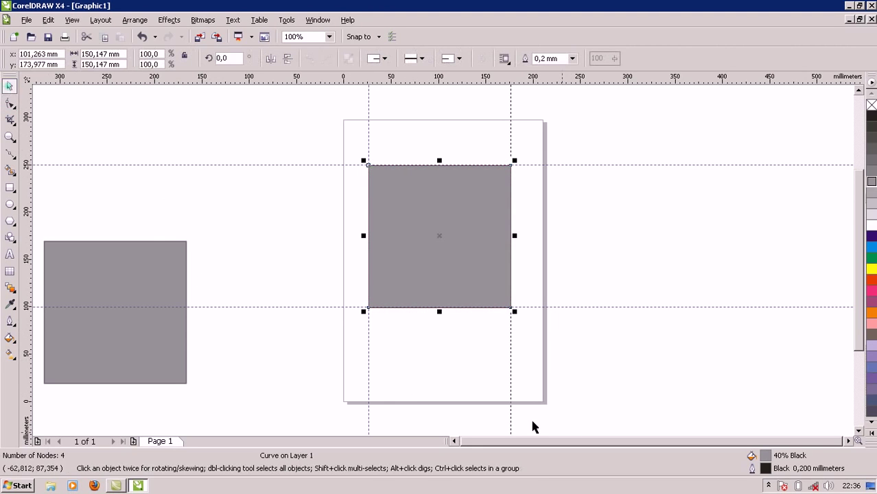
{"action": "left_click_drag", "start_coordinate": [439, 312], "coordinate": [445, 341]}
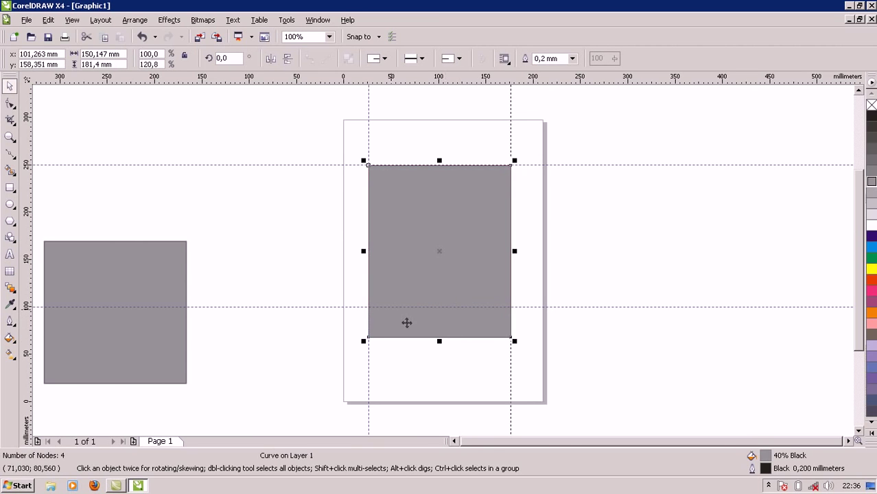
Convert the bottom edge of the grey shape to a curve and bow it slightly downward.
{"action": "left_click", "coordinate": [9, 103]}
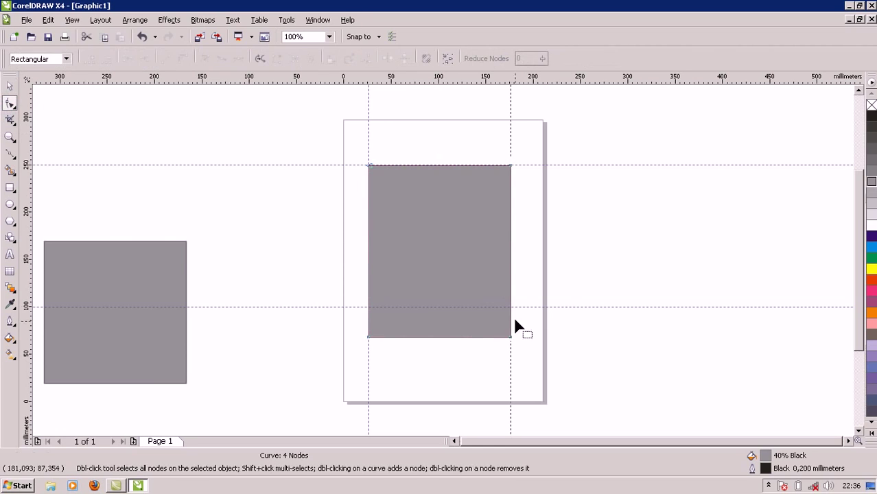
{"action": "left_click", "coordinate": [441, 337]}
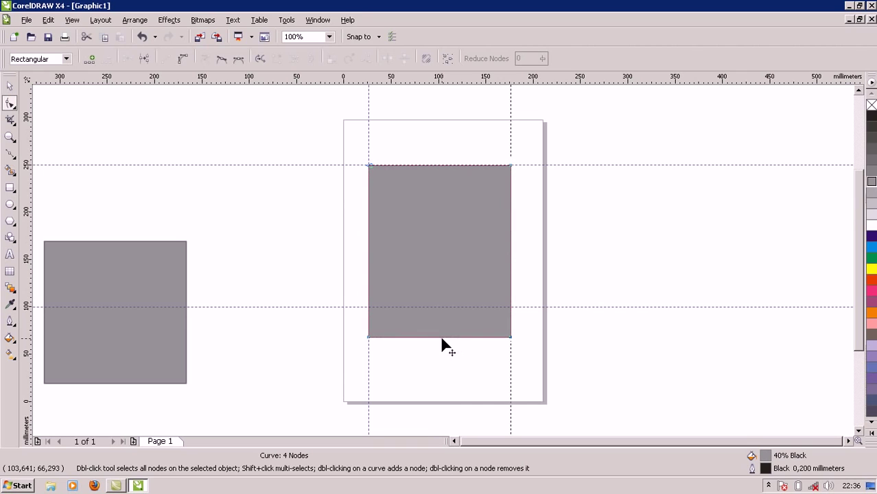
{"action": "left_click", "coordinate": [182, 61]}
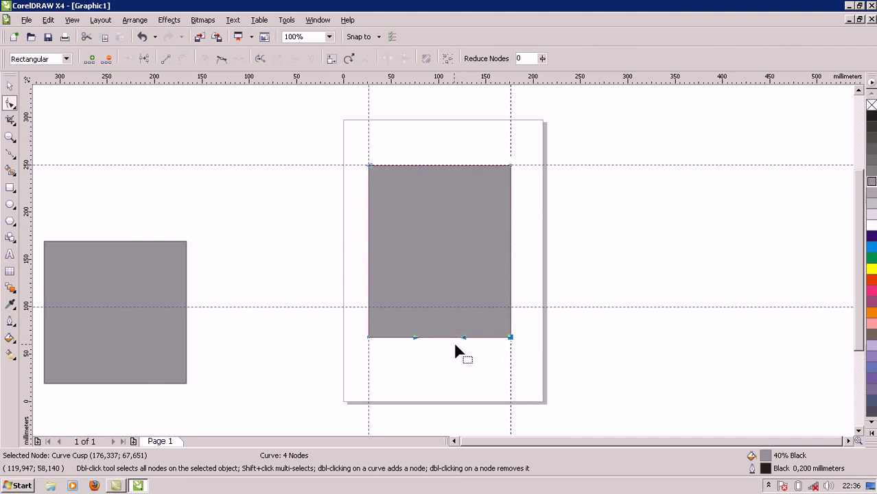
{"action": "left_click_drag", "start_coordinate": [442, 337], "coordinate": [443, 347]}
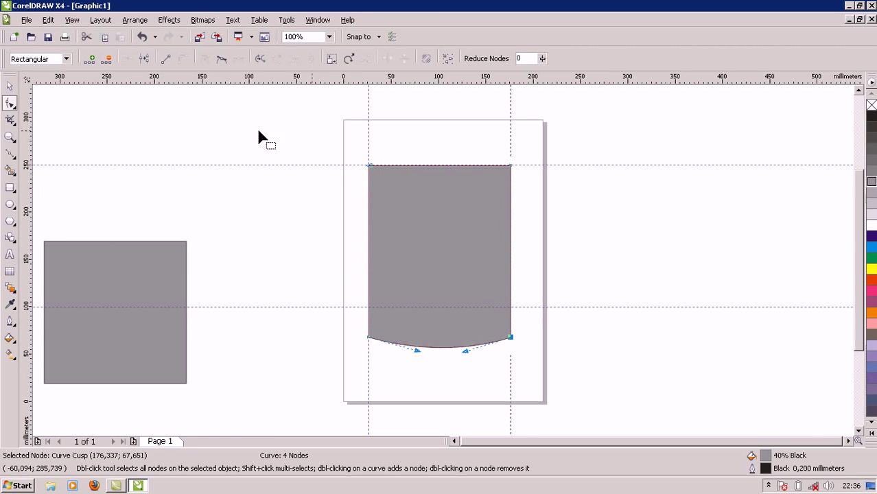
Convert the top edge of the grey shape to a curve and bow it upward into a symmetrical arch.
{"action": "left_click", "coordinate": [441, 167]}
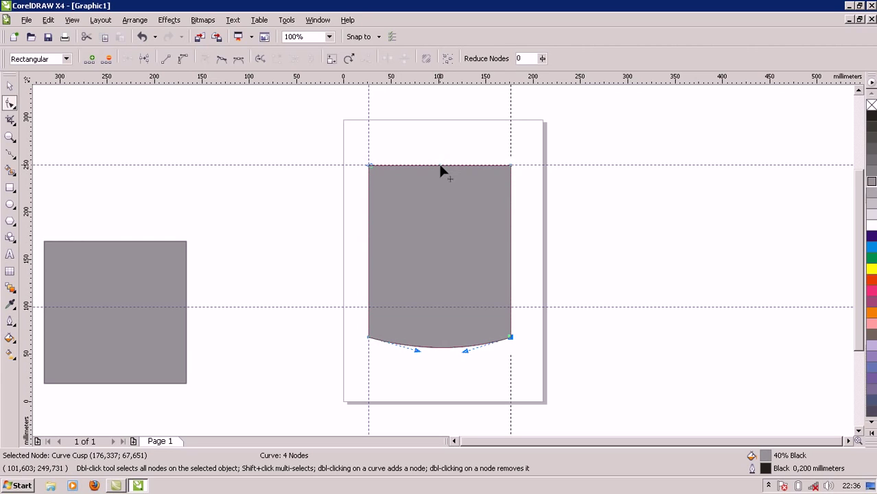
{"action": "left_click", "coordinate": [184, 60]}
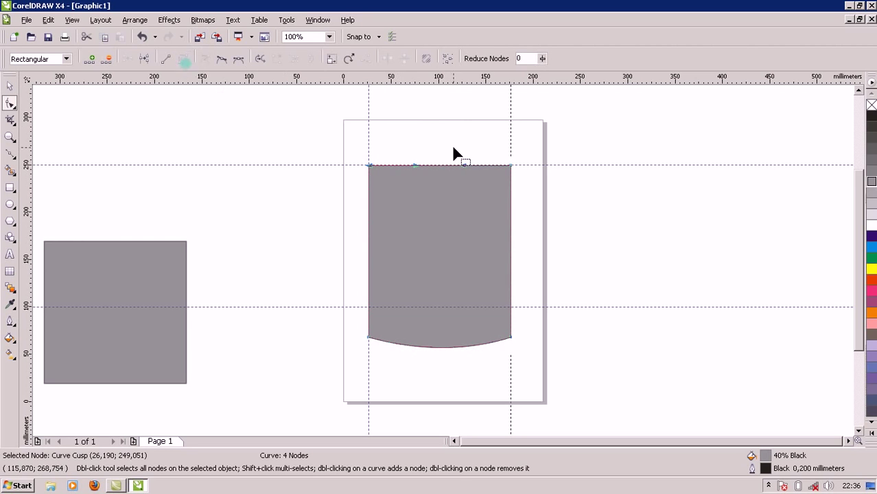
{"action": "left_click_drag", "start_coordinate": [440, 165], "coordinate": [427, 151]}
{"action": "left_click", "coordinate": [416, 150]}
{"action": "left_click", "coordinate": [439, 189]}
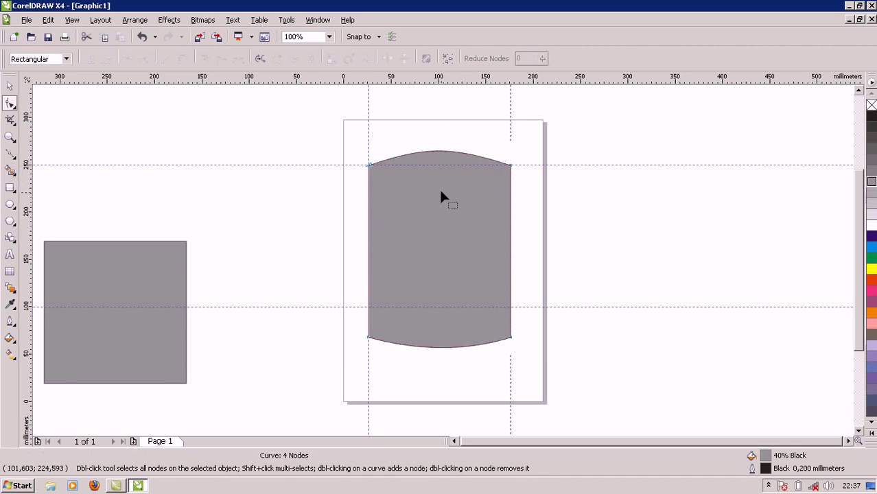
Convert the left edge of the grey shape to a curve and bend it slightly inward.
{"action": "left_click", "coordinate": [369, 310]}
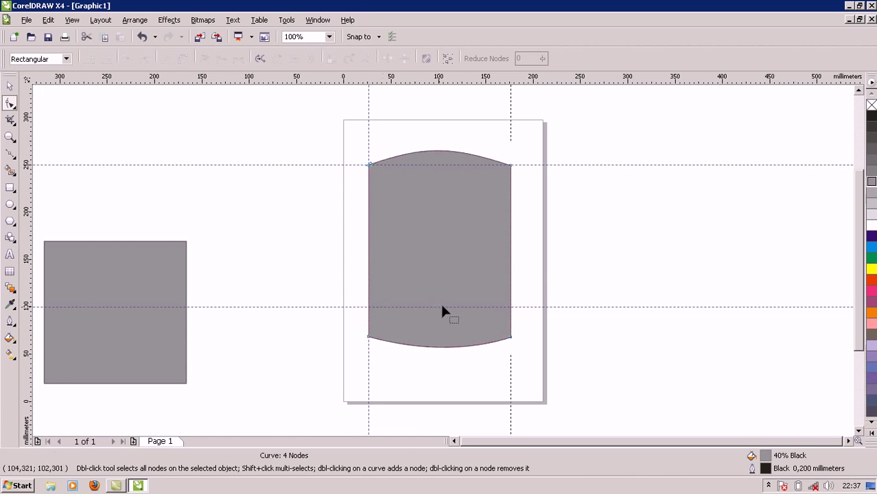
{"action": "left_click", "coordinate": [368, 309]}
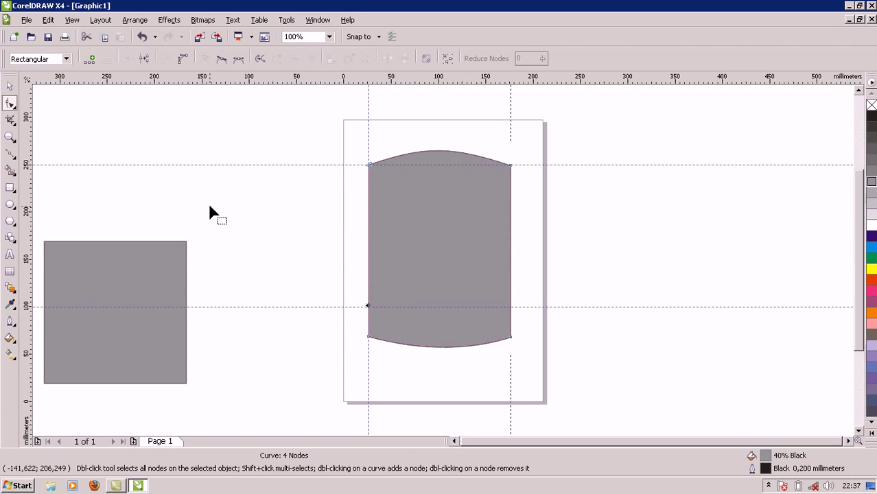
{"action": "left_click", "coordinate": [182, 60]}
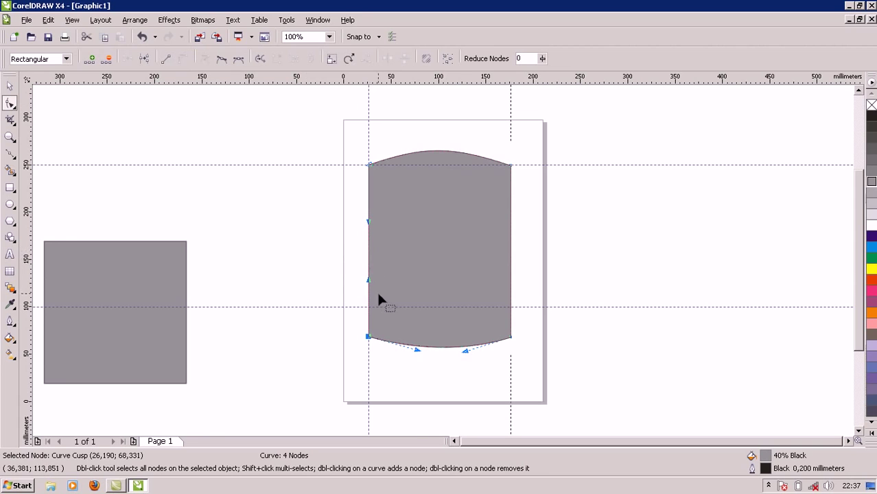
{"action": "left_click_drag", "start_coordinate": [368, 260], "coordinate": [375, 262]}
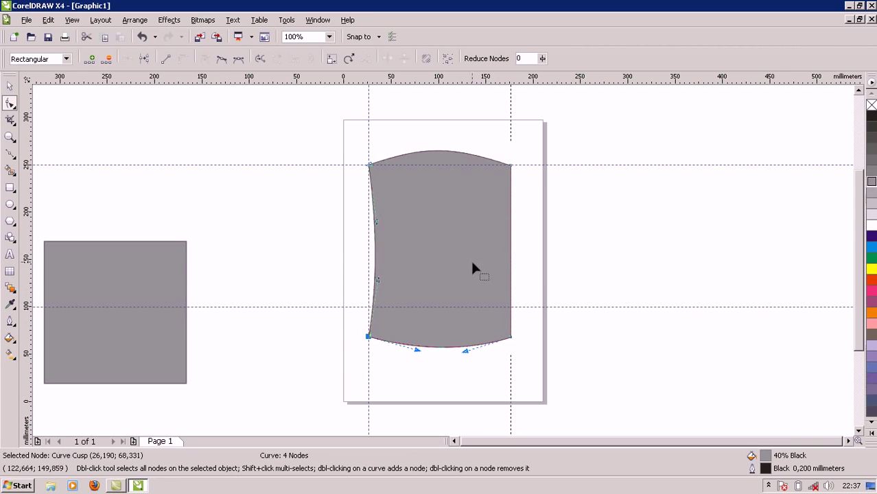
Convert the right edge of the grey shape to a curve and bend it slightly inward.
{"action": "left_click", "coordinate": [512, 306]}
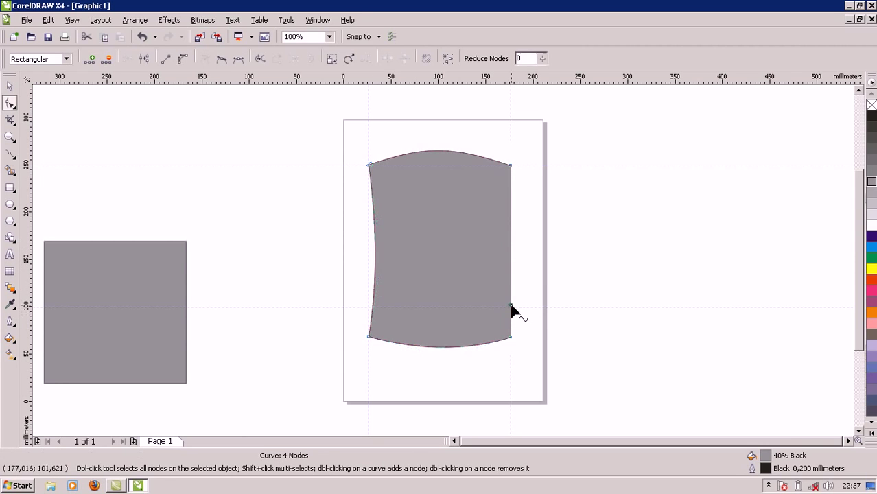
{"action": "left_click", "coordinate": [182, 60]}
{"action": "left_click_drag", "start_coordinate": [512, 261], "coordinate": [505, 267]}
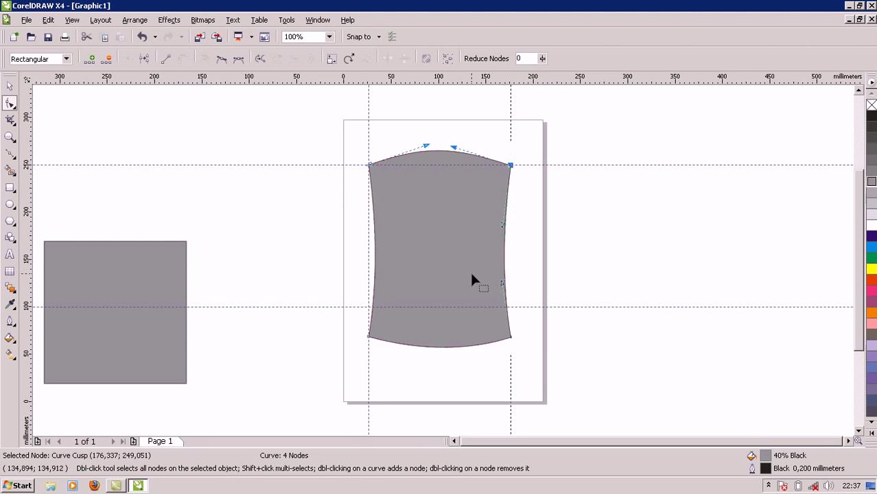
{"action": "left_click", "coordinate": [537, 251]}
Add a vertical guideline at about 178 mm, along the right corners of the grey shape.
{"action": "scroll", "coordinate": [550, 309], "scroll_direction": "up", "scroll_amount": 2}
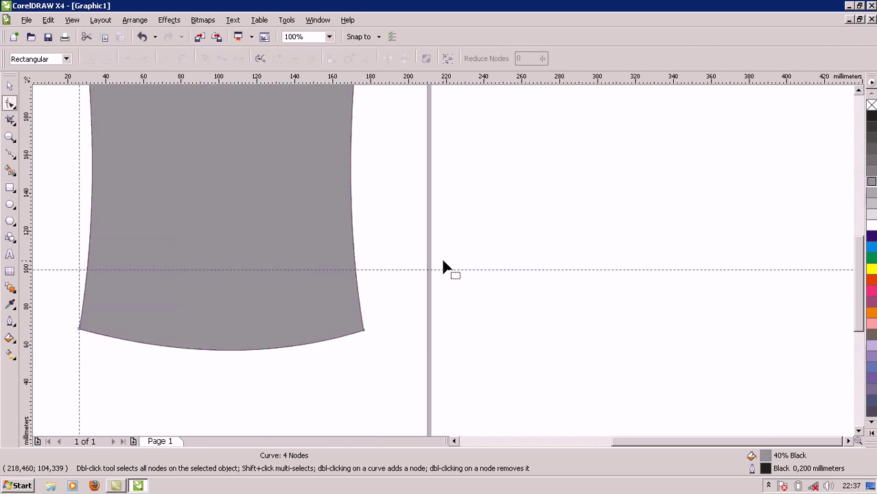
{"action": "scroll", "coordinate": [442, 261], "scroll_direction": "down", "scroll_amount": 2}
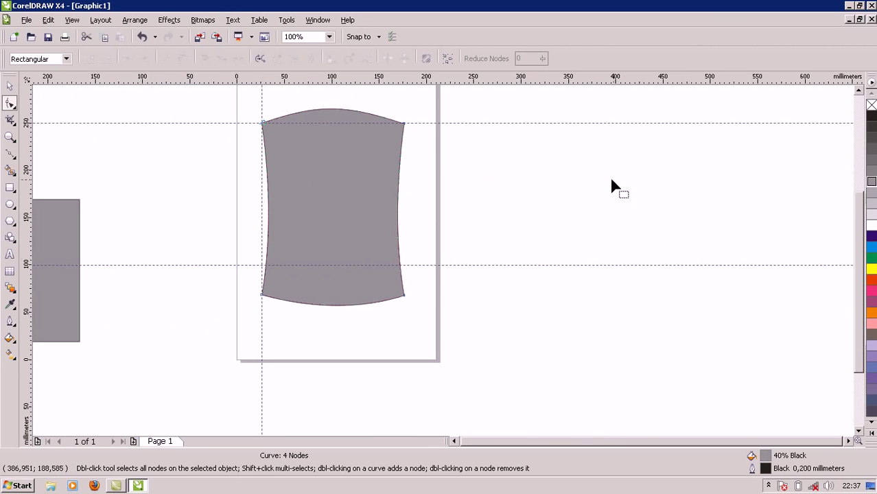
{"action": "left_click_drag", "start_coordinate": [858, 270], "coordinate": [849, 235]}
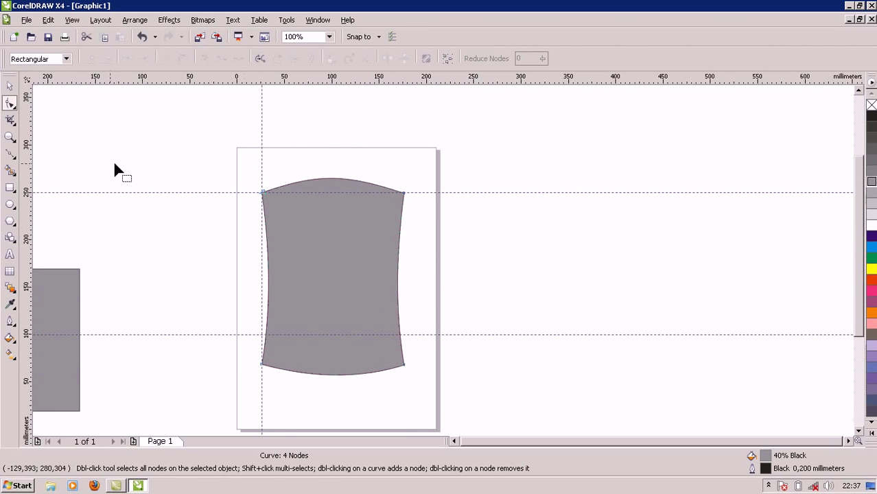
{"action": "left_click_drag", "start_coordinate": [29, 235], "coordinate": [407, 242]}
{"action": "left_click", "coordinate": [406, 237]}
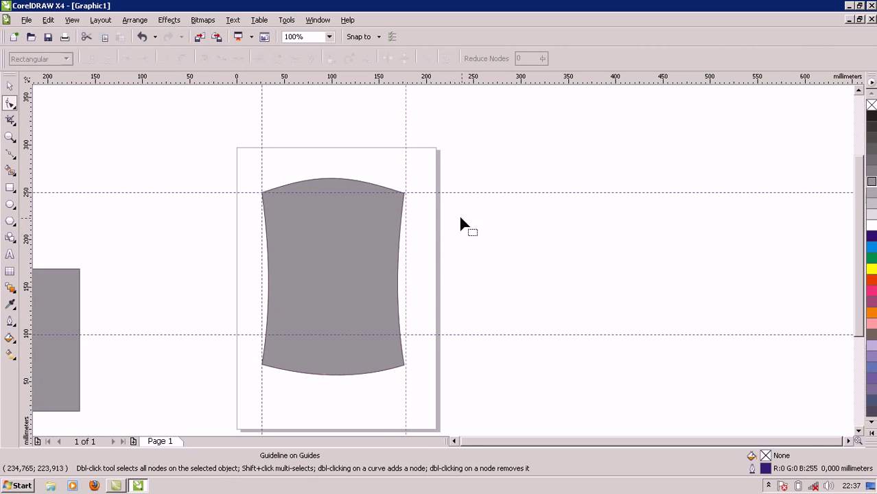
Copy the grey square beside the page and scale the copy down to a rectangle about 39 by 51 mm.
{"action": "left_click", "coordinate": [10, 85]}
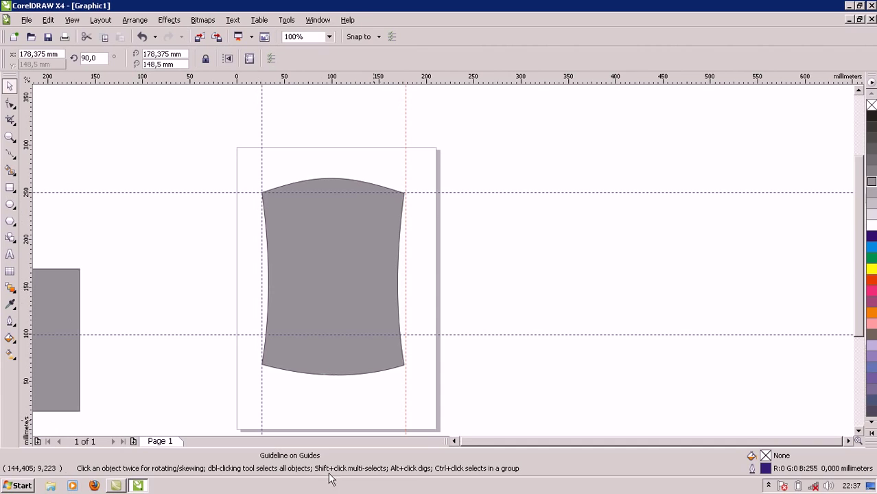
{"action": "left_click", "coordinate": [454, 441]}
{"action": "left_click", "coordinate": [453, 442]}
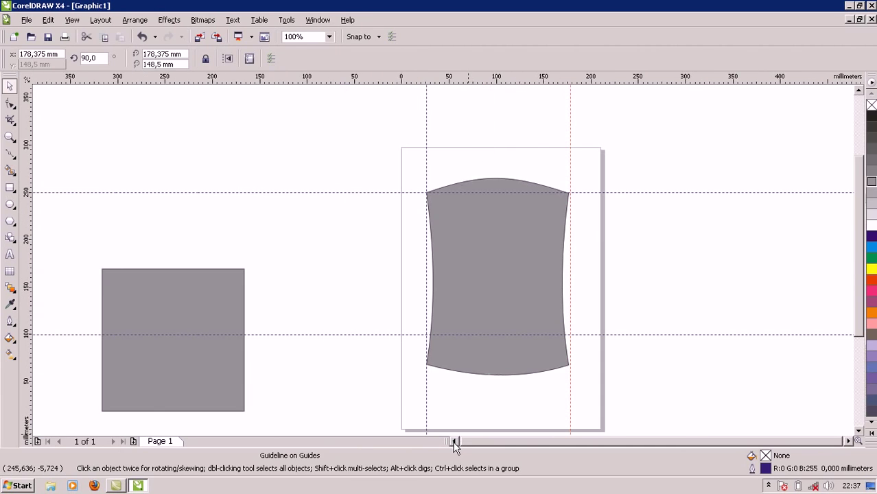
{"action": "left_click", "coordinate": [176, 322]}
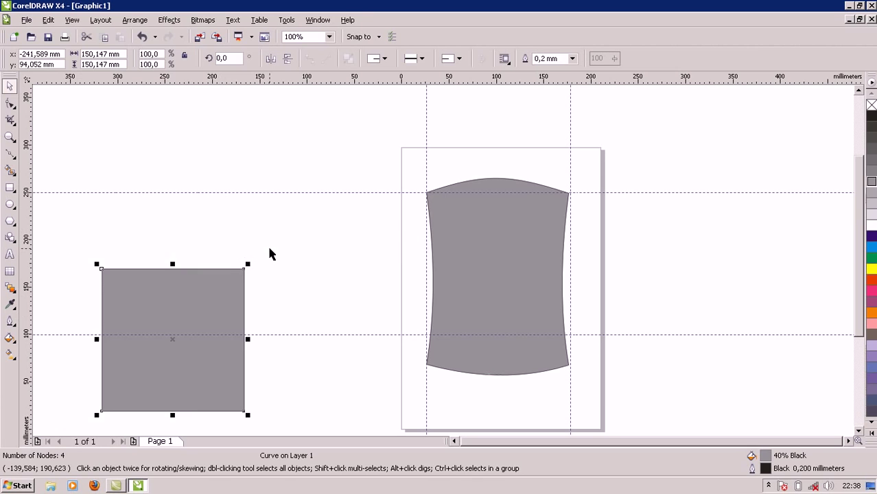
{"action": "left_click_drag", "start_coordinate": [207, 322], "coordinate": [366, 206]}
{"action": "left_click_drag", "start_coordinate": [405, 149], "coordinate": [327, 212]}
{"action": "left_click_drag", "start_coordinate": [295, 271], "coordinate": [356, 243]}
{"action": "left_click_drag", "start_coordinate": [356, 209], "coordinate": [353, 221]}
{"action": "left_click", "coordinate": [361, 231]}
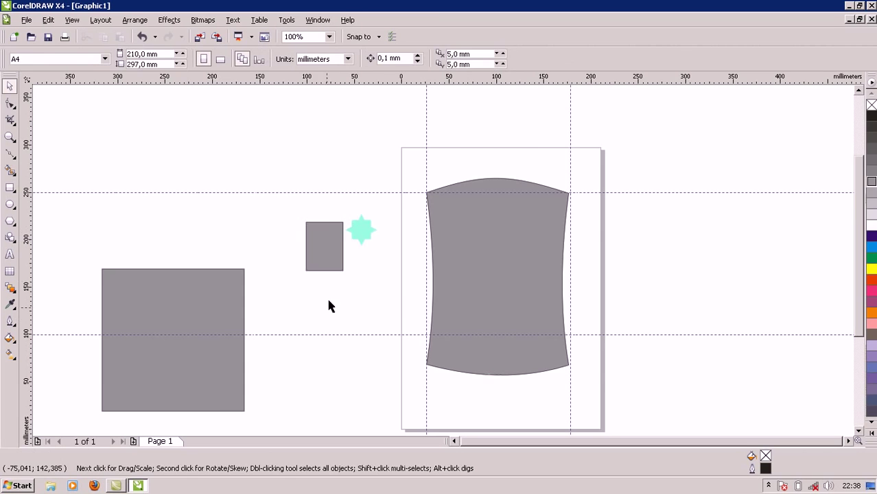
Move the small grey rectangle closer to the page and shift its upper-right node inward by about 5 mm.
{"action": "left_click", "coordinate": [331, 262]}
{"action": "left_click_drag", "start_coordinate": [326, 236], "coordinate": [354, 233]}
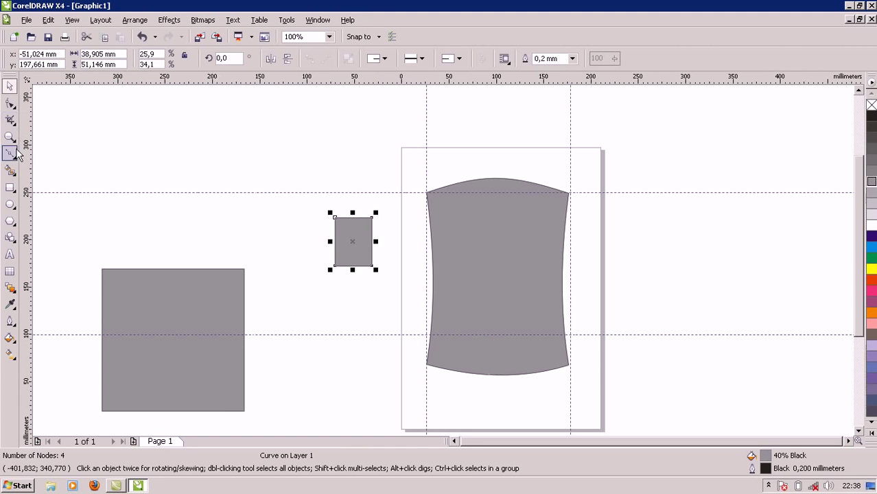
{"action": "left_click", "coordinate": [9, 103]}
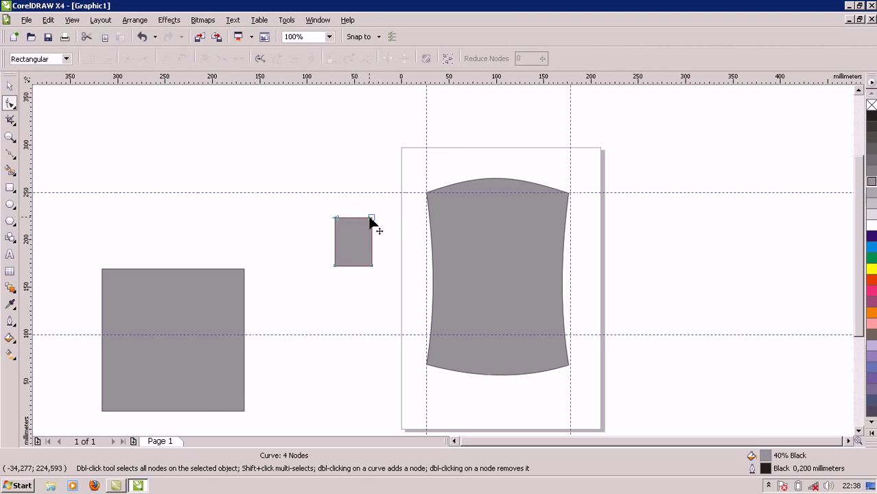
{"action": "left_click_drag", "start_coordinate": [370, 219], "coordinate": [365, 220]}
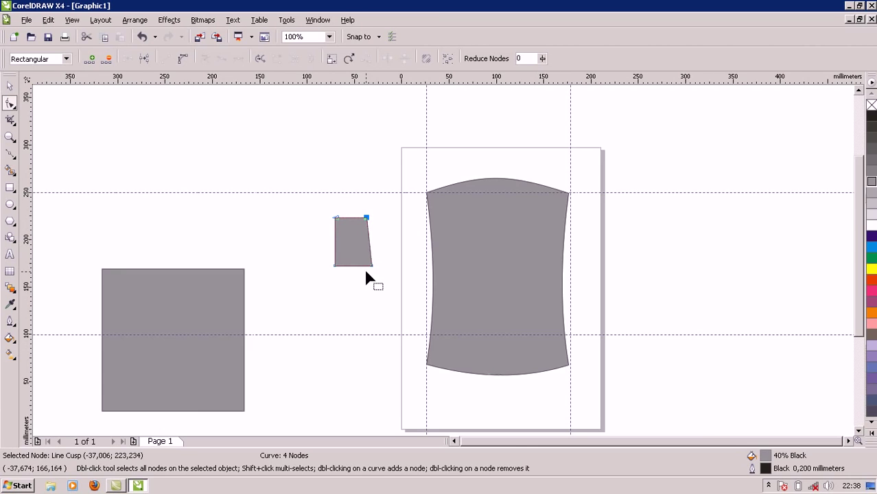
Convert the bottom edge of the small grey shape to a curve and bow it slightly downward.
{"action": "scroll", "coordinate": [366, 278], "scroll_direction": "up", "scroll_amount": 1}
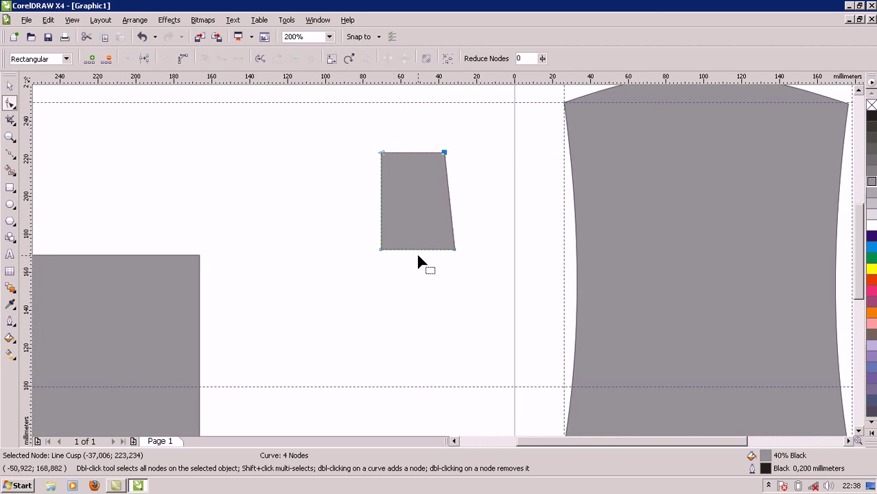
{"action": "left_click", "coordinate": [418, 250]}
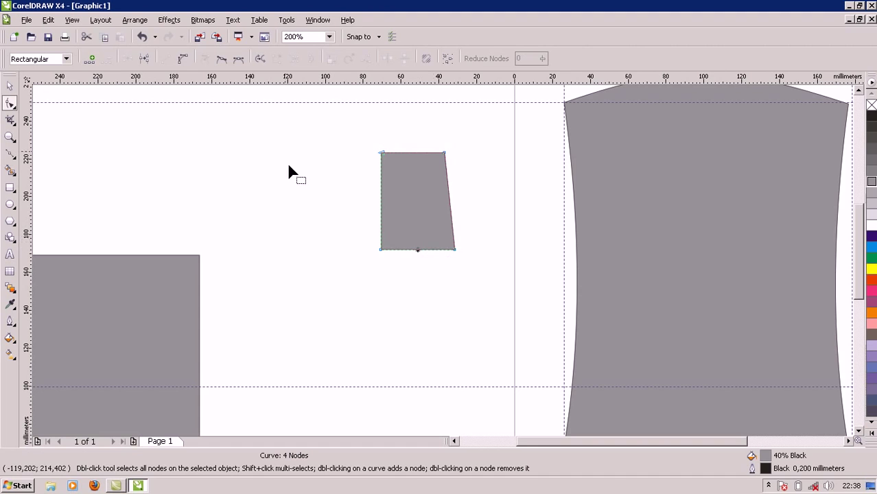
{"action": "left_click", "coordinate": [183, 59]}
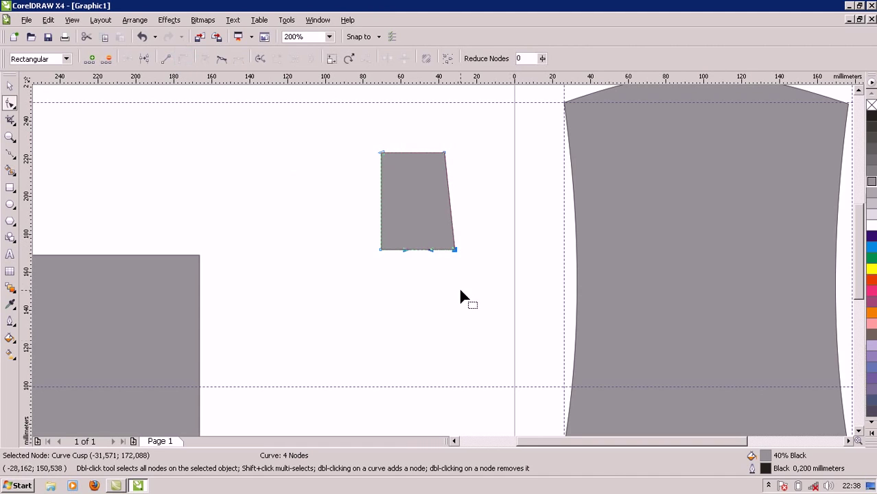
{"action": "left_click_drag", "start_coordinate": [418, 251], "coordinate": [420, 260]}
{"action": "left_click", "coordinate": [491, 285]}
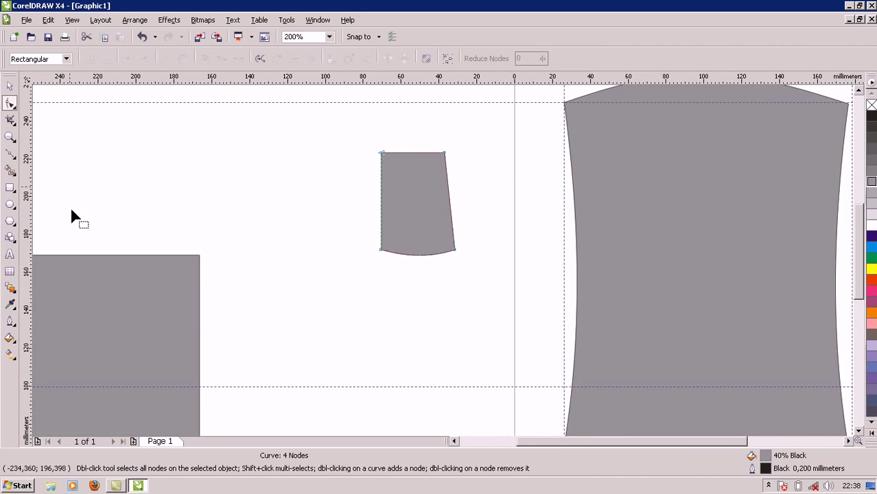
Move the small grey sleeve shape so its upper-left corner meets the upper-left corner of the shirt body.
{"action": "left_click", "coordinate": [9, 85]}
{"action": "left_click_drag", "start_coordinate": [729, 444], "coordinate": [753, 427]}
{"action": "left_click_drag", "start_coordinate": [357, 190], "coordinate": [538, 143]}
{"action": "left_click_drag", "start_coordinate": [858, 292], "coordinate": [857, 272]}
Rotate the sleeve outward about its corner at the shirt's left shoulder, to an angle of about 309.5°.
{"action": "left_click", "coordinate": [540, 254]}
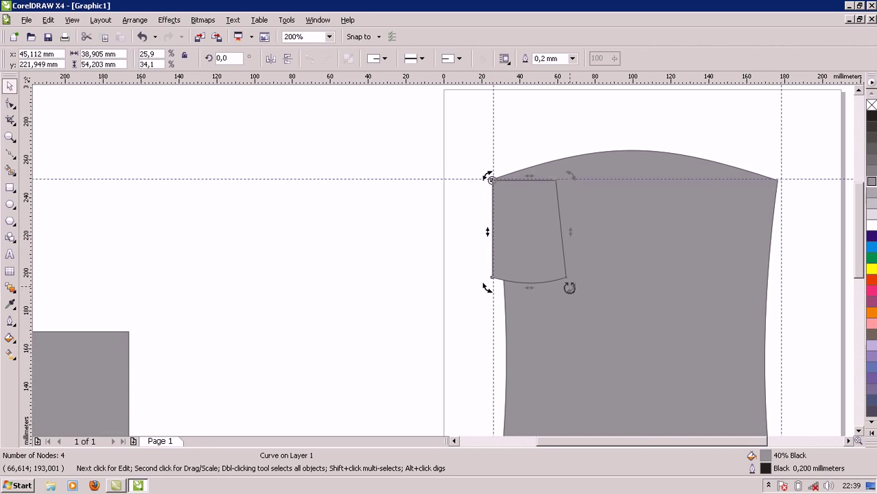
{"action": "left_click_drag", "start_coordinate": [570, 287], "coordinate": [458, 298]}
{"action": "left_click", "coordinate": [378, 314]}
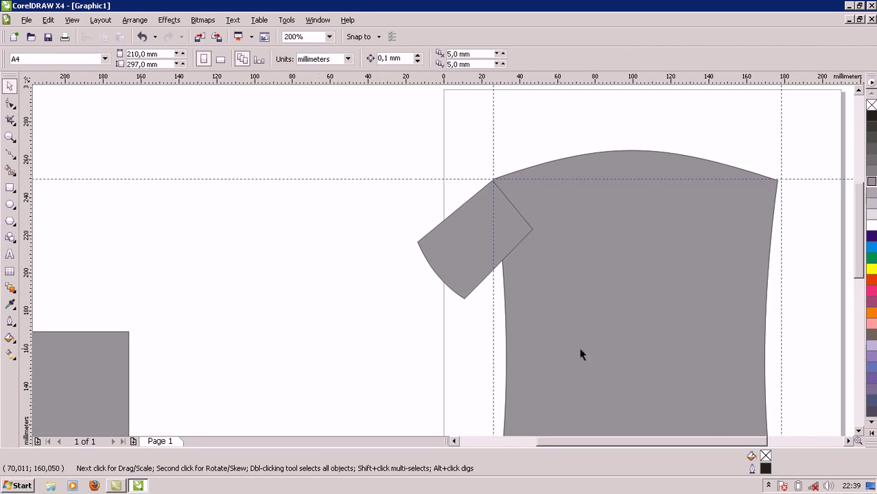
Copy the left sleeve toward the other side of the shirt and mirror the copy horizontally.
{"action": "left_click_drag", "start_coordinate": [605, 443], "coordinate": [651, 444]}
{"action": "left_click", "coordinate": [300, 271]}
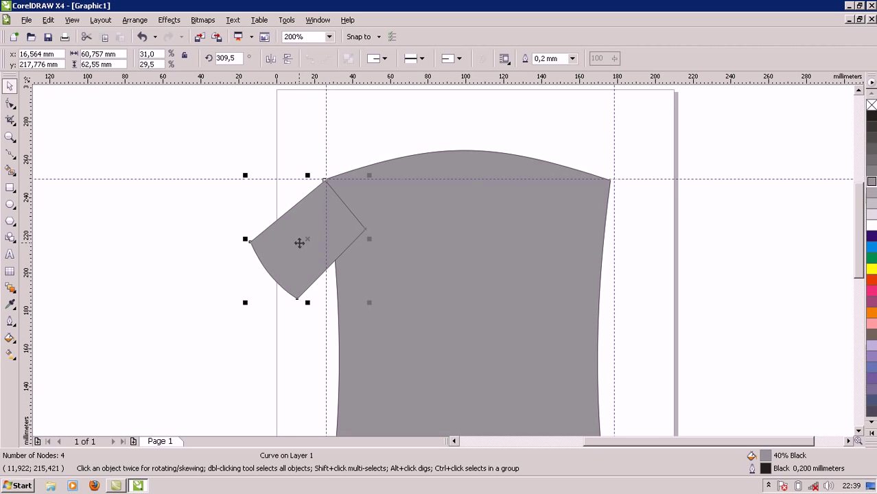
{"action": "left_click_drag", "start_coordinate": [313, 220], "coordinate": [541, 241]}
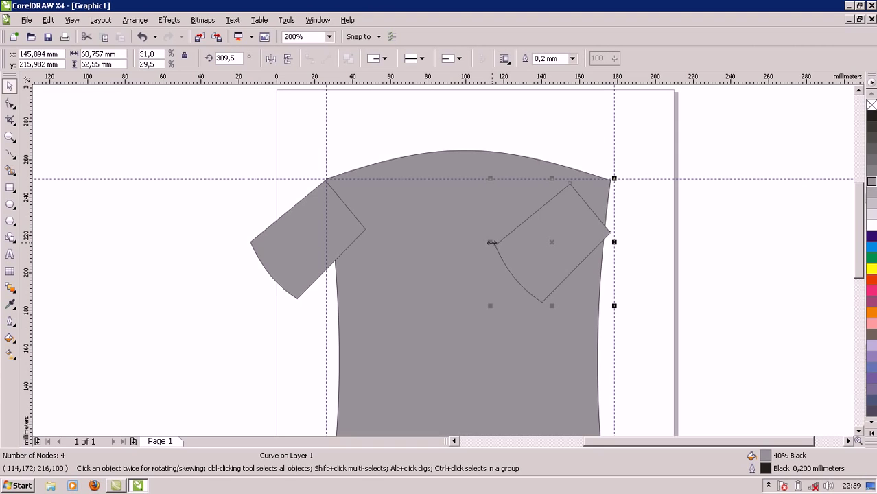
{"action": "left_click_drag", "start_coordinate": [491, 242], "coordinate": [659, 231]}
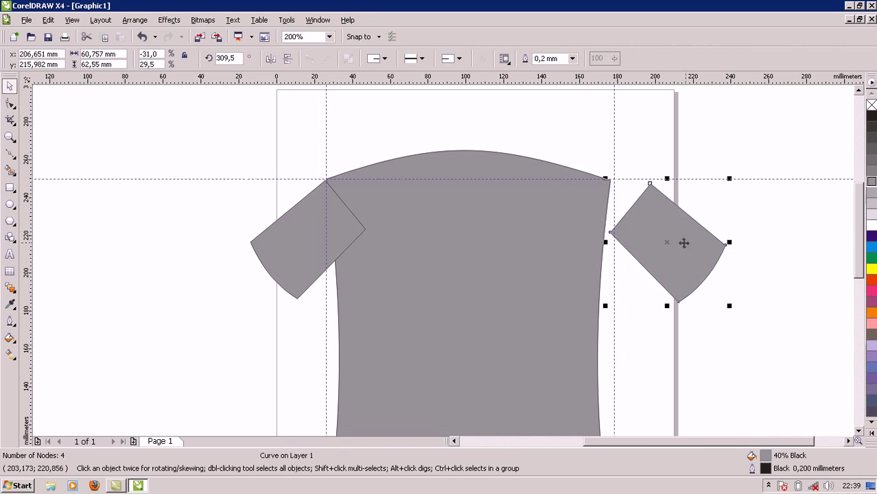
Attach the mirrored sleeve to the shirt's right shoulder corner and shift the right vertical guideline to about 176 mm.
{"action": "left_click_drag", "start_coordinate": [705, 252], "coordinate": [665, 252]}
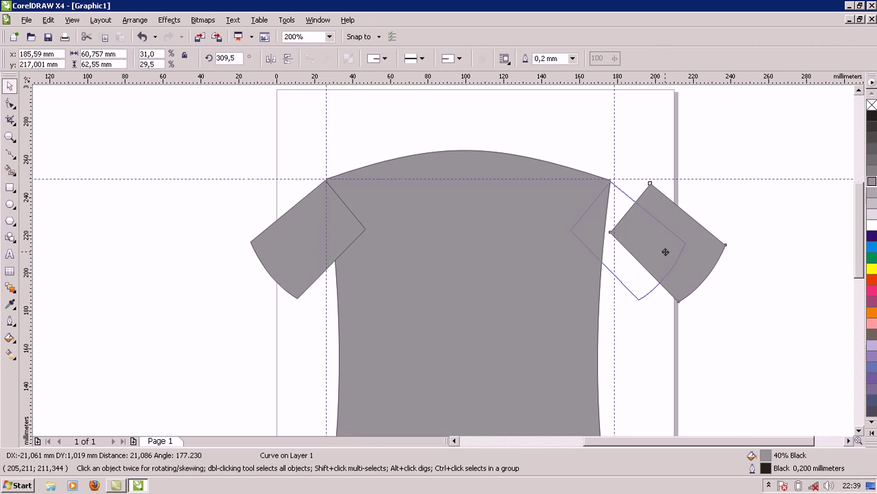
{"action": "left_click_drag", "start_coordinate": [665, 251], "coordinate": [666, 250]}
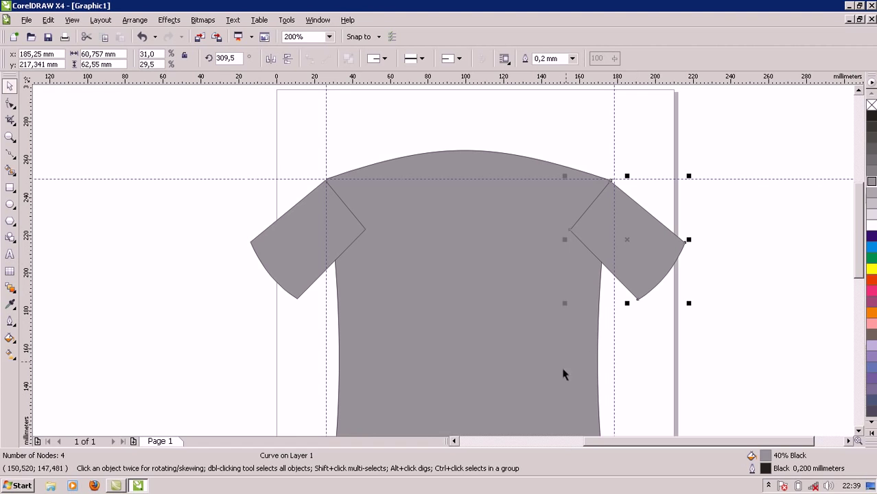
{"action": "left_click_drag", "start_coordinate": [613, 135], "coordinate": [608, 137]}
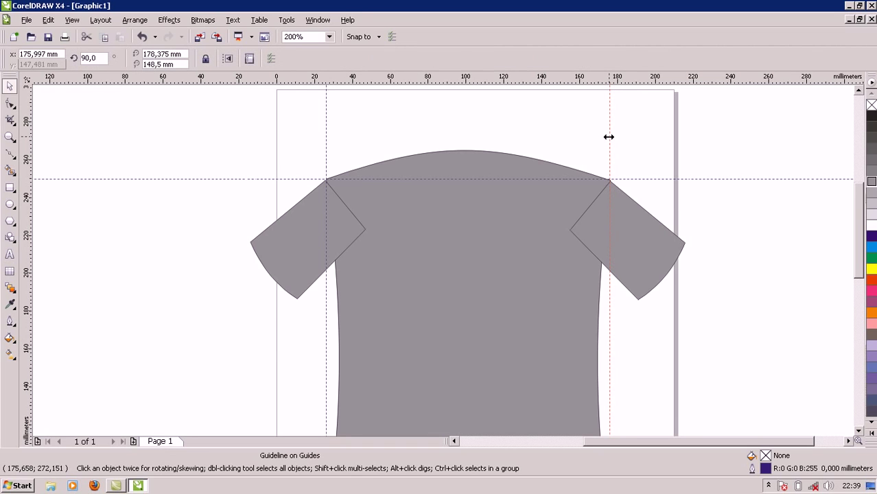
{"action": "left_click", "coordinate": [593, 137]}
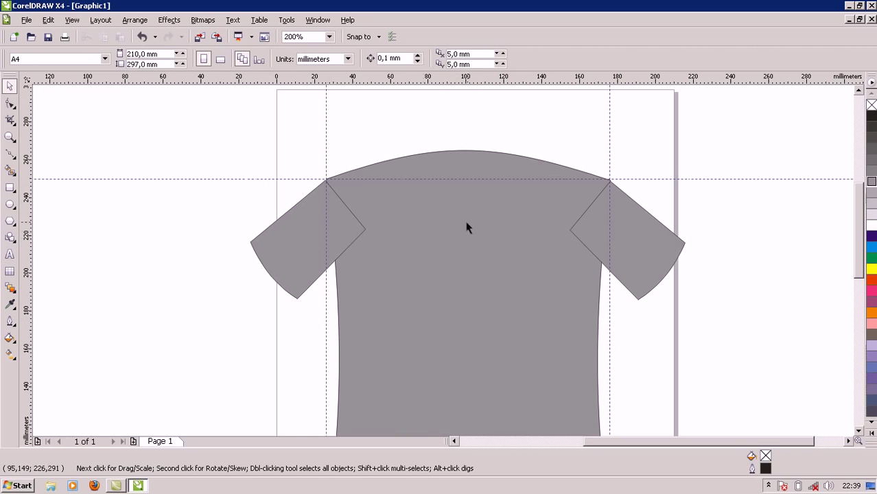
Weld the shirt body and both sleeves into a single shape.
{"action": "left_click", "coordinate": [297, 254]}
{"action": "left_click", "coordinate": [428, 227], "text": "shift"}
{"action": "left_click", "coordinate": [628, 244], "text": "shift"}
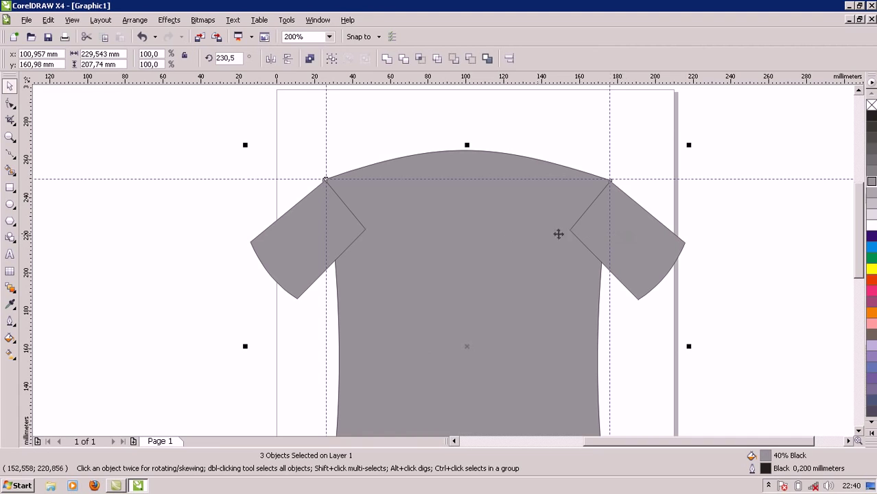
{"action": "left_click", "coordinate": [387, 60]}
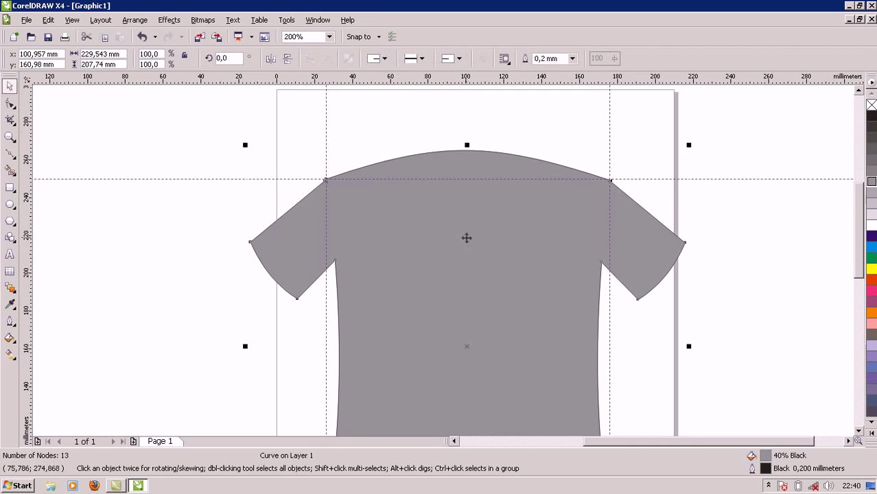
{"action": "left_click", "coordinate": [458, 223]}
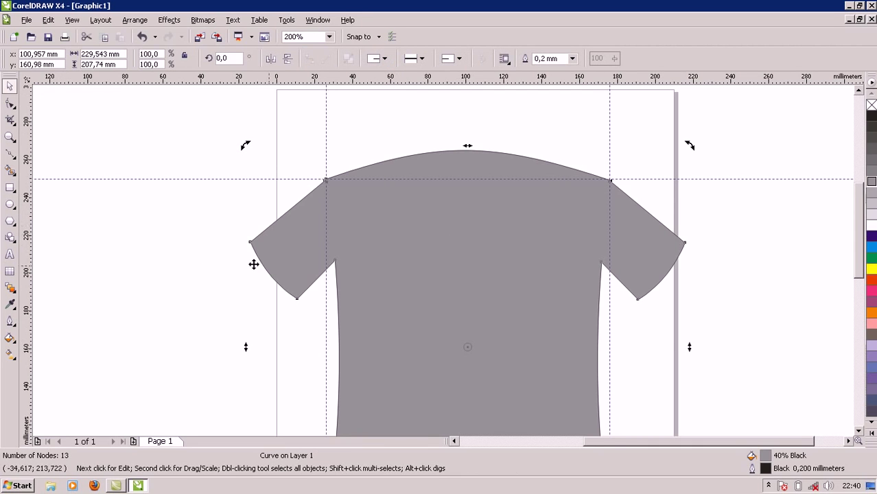
Draw an ellipse about 55 by 21 mm in the empty area left of the page and fill it with 90% Black.
{"action": "scroll", "coordinate": [442, 260], "scroll_direction": "down", "scroll_amount": 1}
{"action": "scroll", "coordinate": [442, 256], "scroll_direction": "up", "scroll_amount": 1}
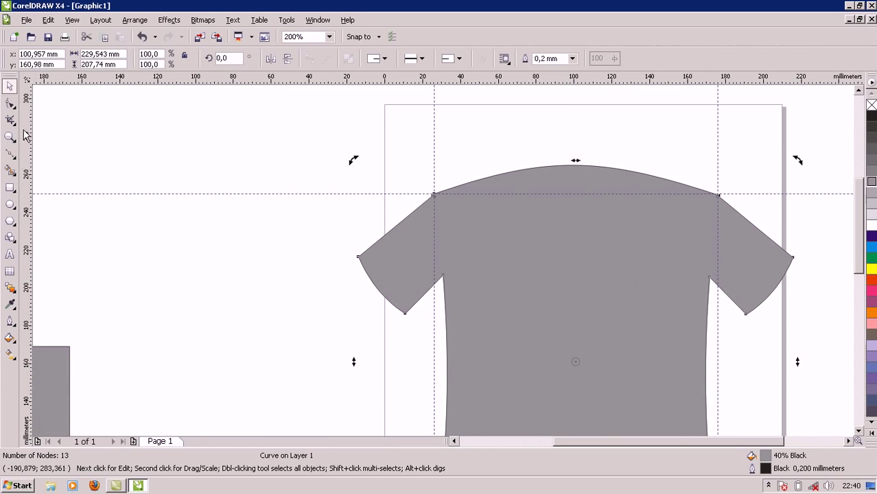
{"action": "left_click", "coordinate": [9, 203]}
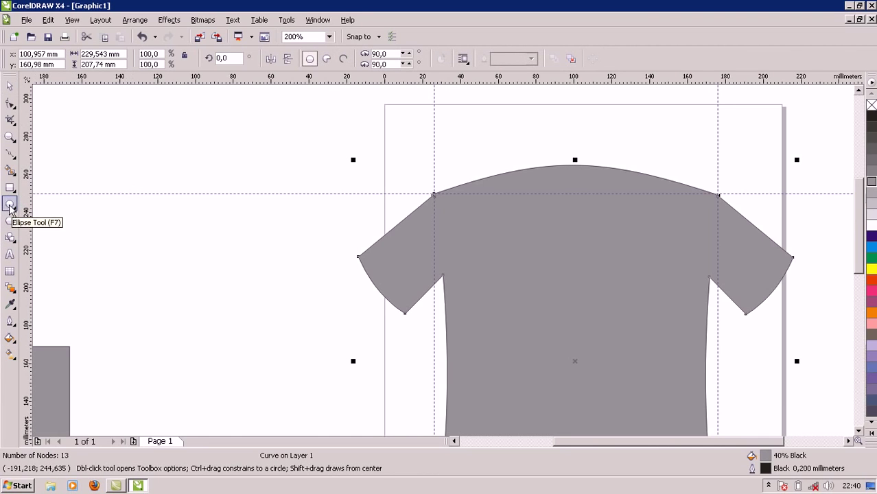
{"action": "mouse_move", "coordinate": [116, 130]}
{"action": "left_mouse_down"}
{"action": "mouse_move", "coordinate": [167, 159]}
{"action": "mouse_move", "coordinate": [221, 171]}
{"action": "left_mouse_up"}
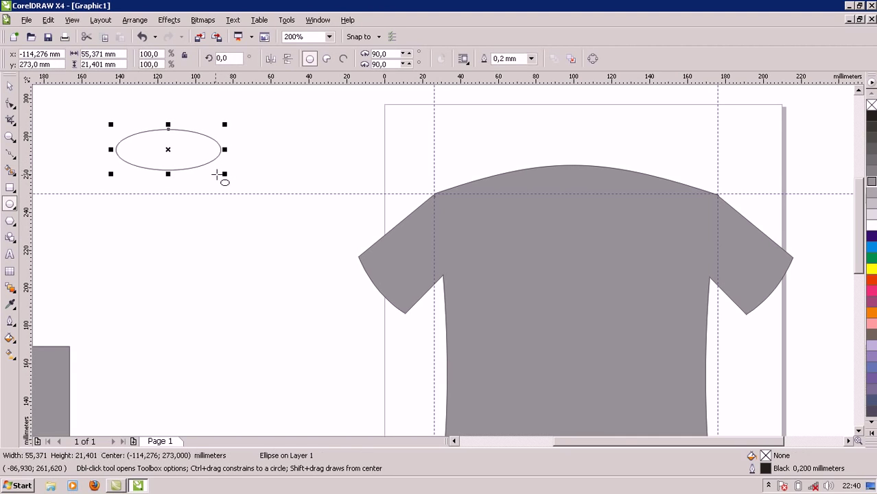
{"action": "left_click", "coordinate": [872, 126]}
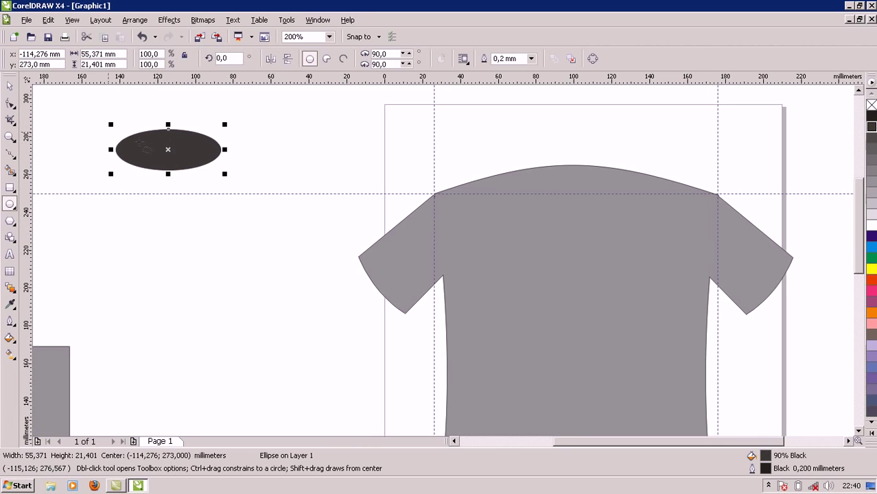
Duplicate the dark ellipse, scale the copy down to about 41 by 16 mm, and fill it with 50% Black.
{"action": "left_click", "coordinate": [10, 85]}
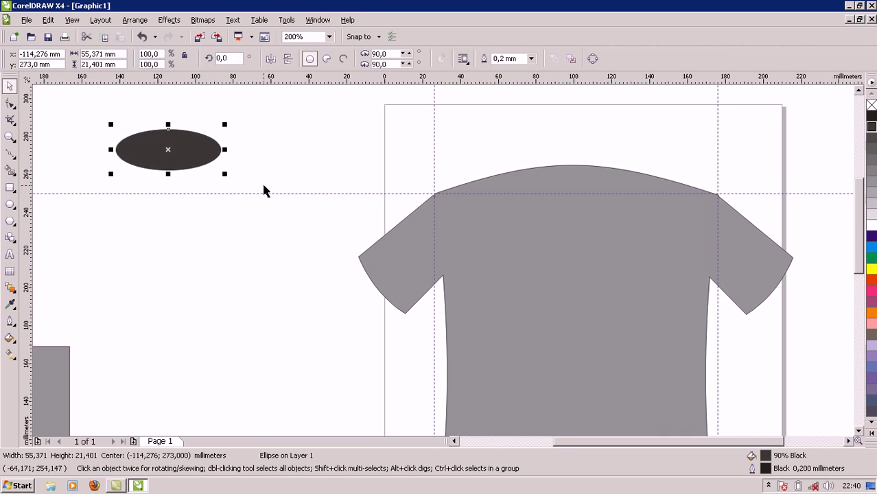
{"action": "key", "text": "ctrl+d"}
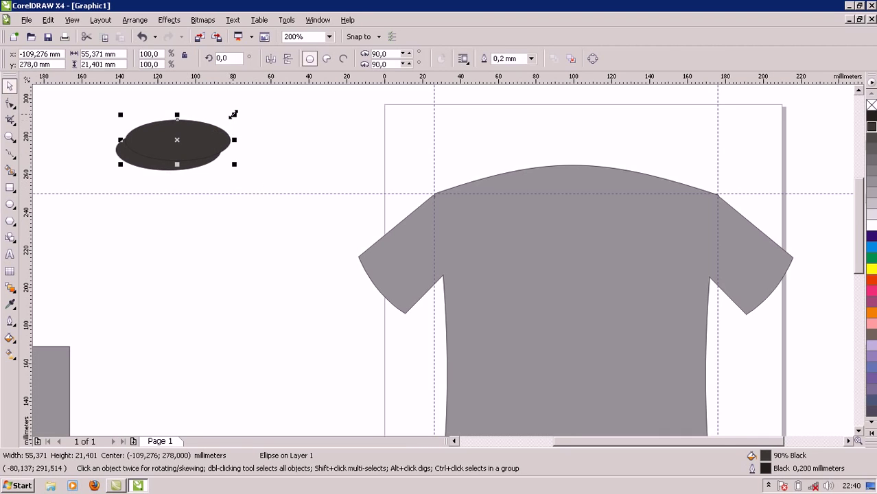
{"action": "left_click_drag", "start_coordinate": [233, 115], "coordinate": [229, 129]}
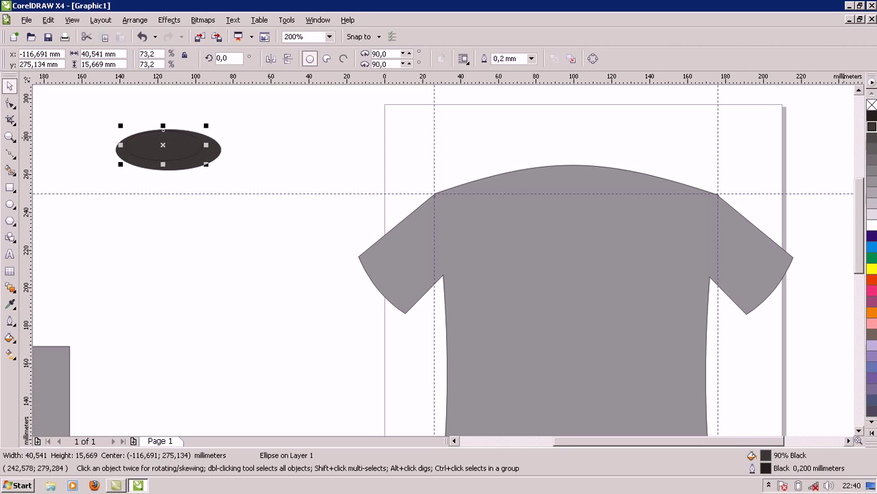
{"action": "left_click", "coordinate": [871, 170]}
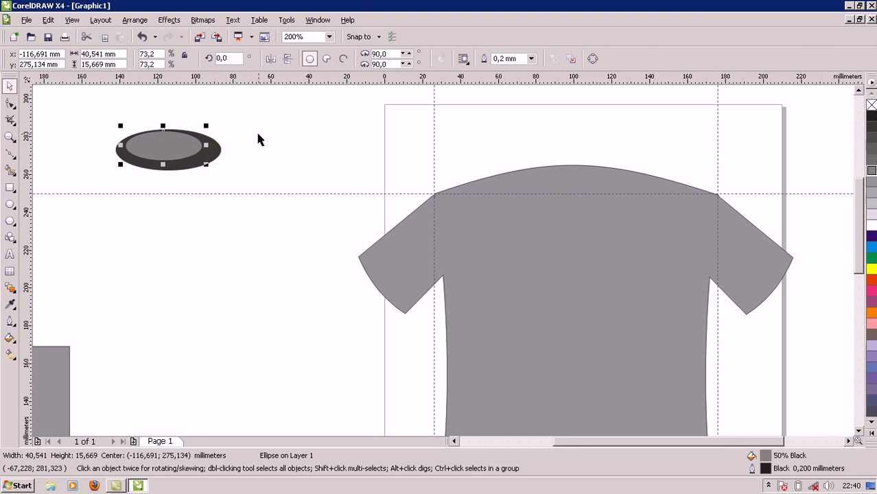
Align both ellipses at their top edges and horizontal centers, and cut the smaller one out of the larger with Back Minus Front.
{"action": "left_click", "coordinate": [213, 156], "text": "shift"}
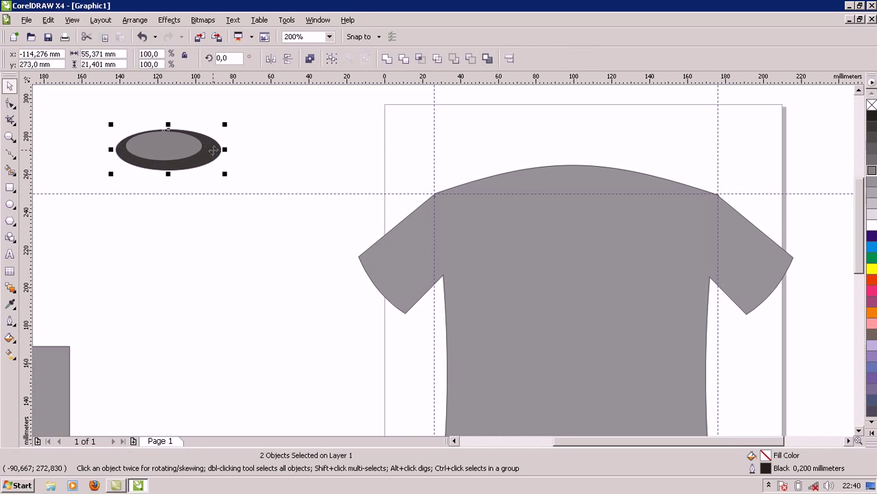
{"action": "left_click", "coordinate": [508, 60]}
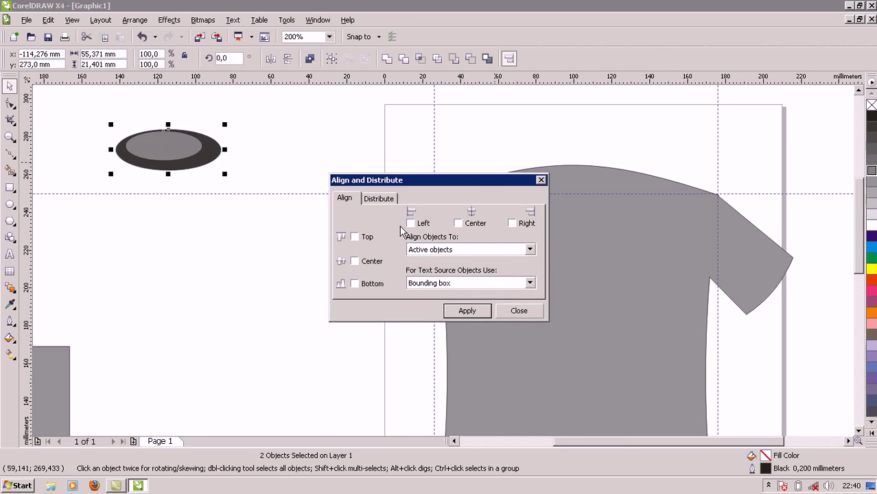
{"action": "left_click", "coordinate": [354, 237]}
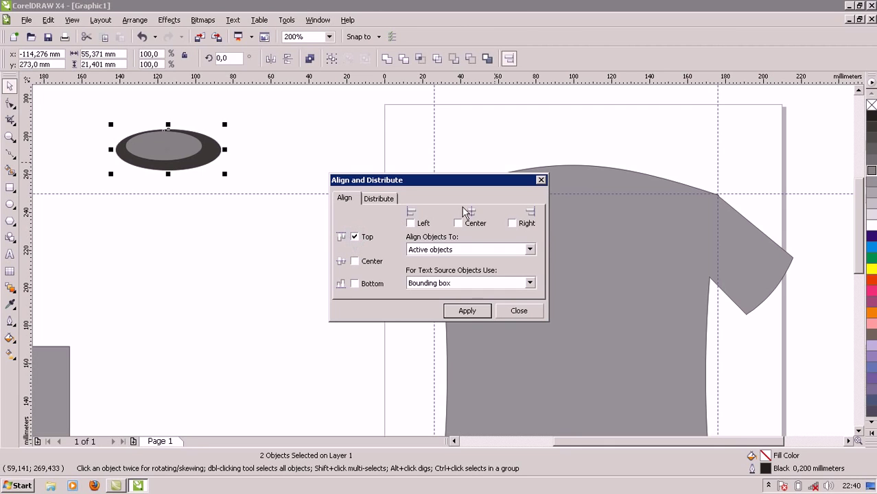
{"action": "left_click", "coordinate": [467, 311]}
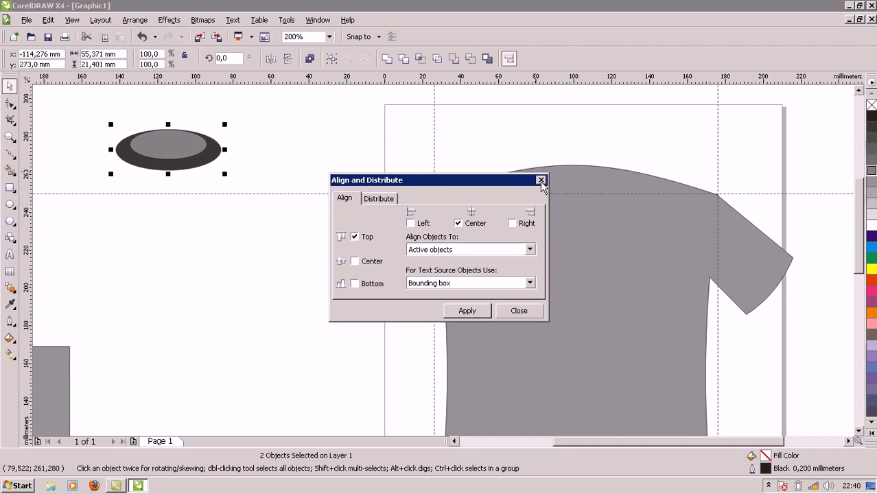
{"action": "left_click", "coordinate": [518, 308]}
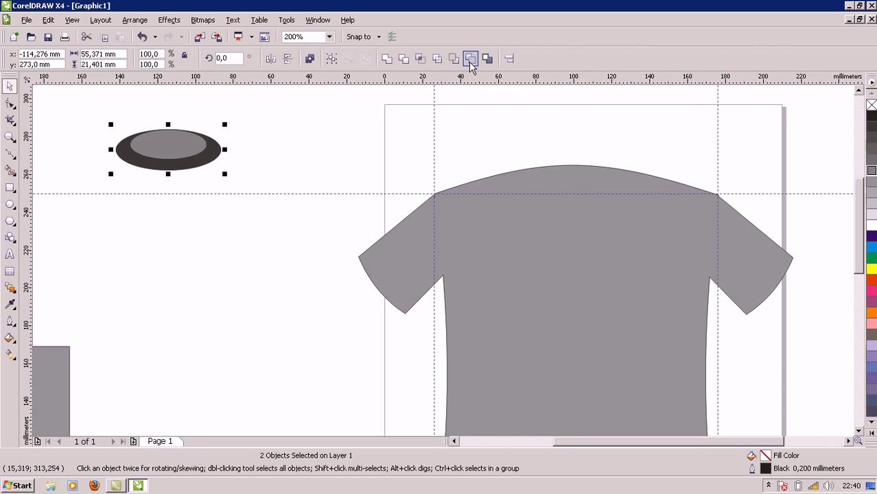
{"action": "left_click", "coordinate": [471, 60]}
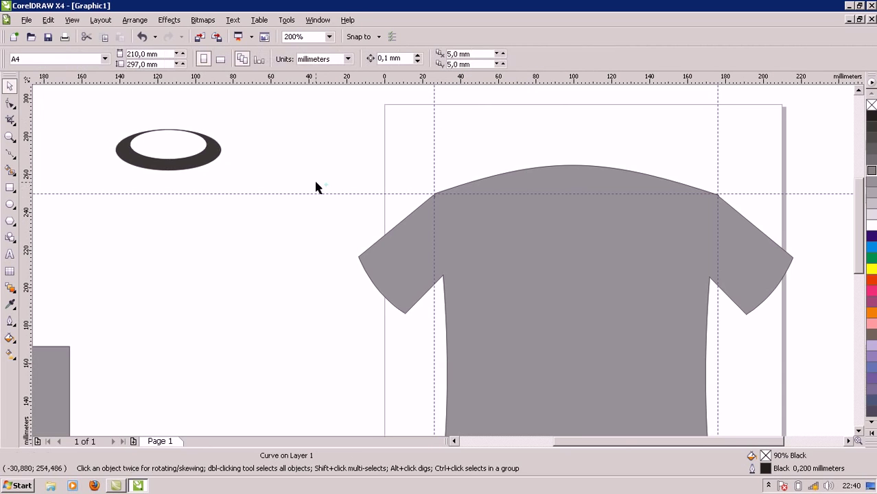
Move the dark ring from the empty area onto the middle of the shirt's neckline.
{"action": "left_click", "coordinate": [154, 166]}
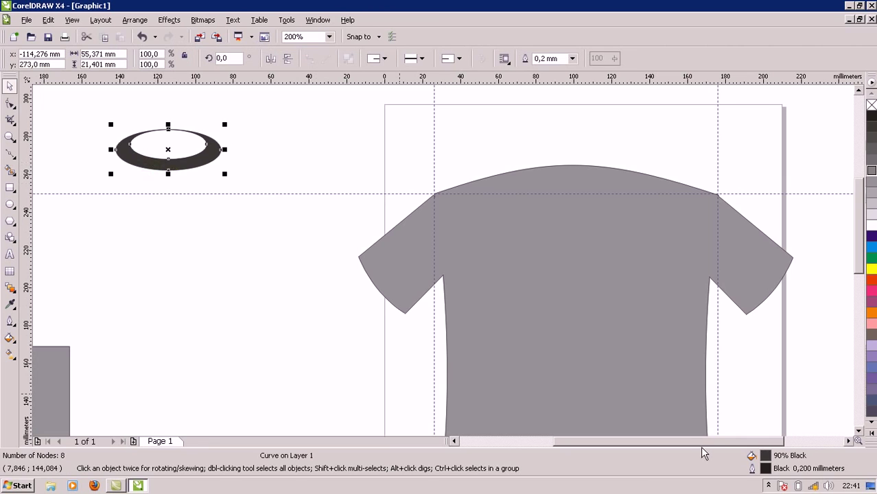
{"action": "left_click", "coordinate": [770, 486]}
{"action": "left_click", "coordinate": [769, 486]}
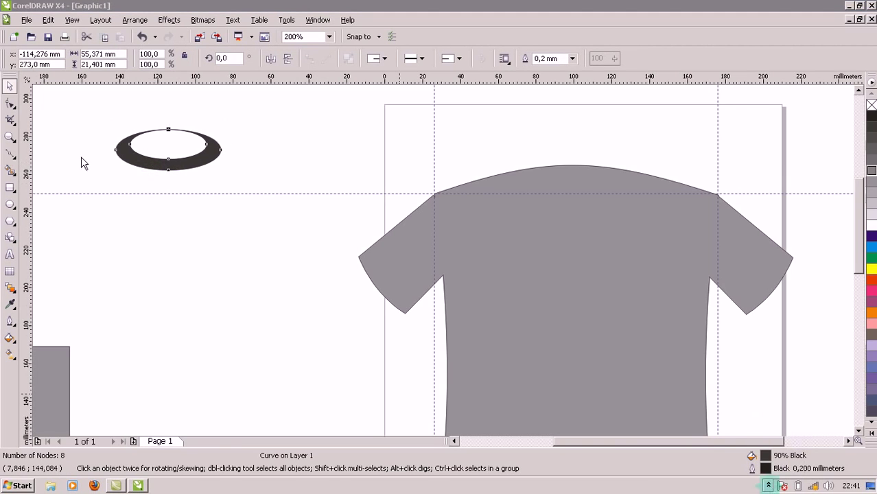
{"action": "left_click", "coordinate": [150, 168]}
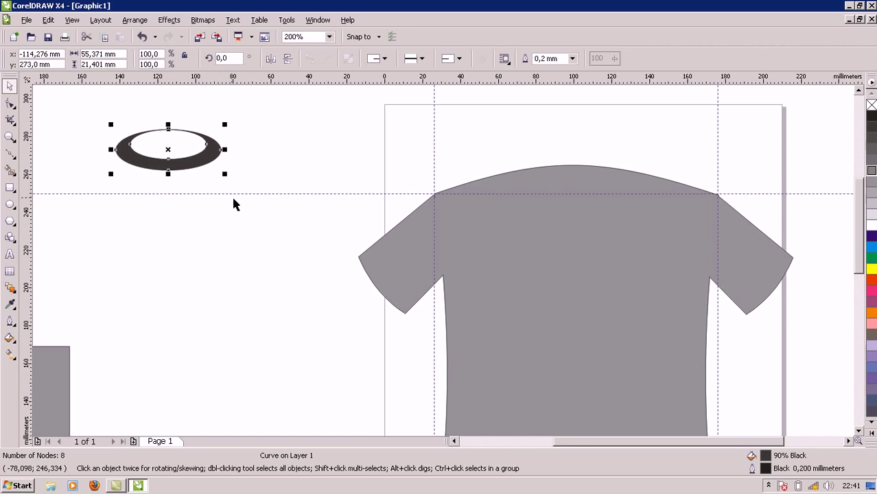
{"action": "left_click", "coordinate": [141, 155]}
{"action": "left_click", "coordinate": [140, 157]}
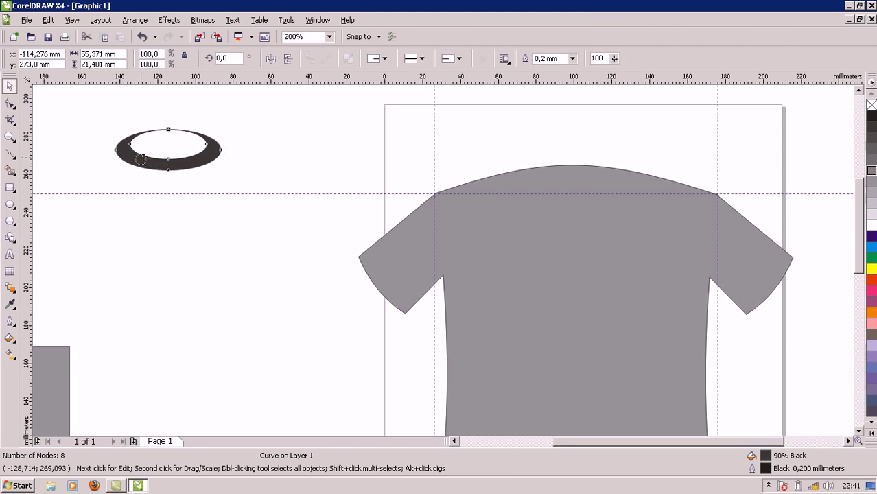
{"action": "left_click", "coordinate": [276, 160]}
{"action": "left_click", "coordinate": [276, 165]}
{"action": "left_click", "coordinate": [195, 166]}
{"action": "left_click_drag", "start_coordinate": [195, 166], "coordinate": [591, 193]}
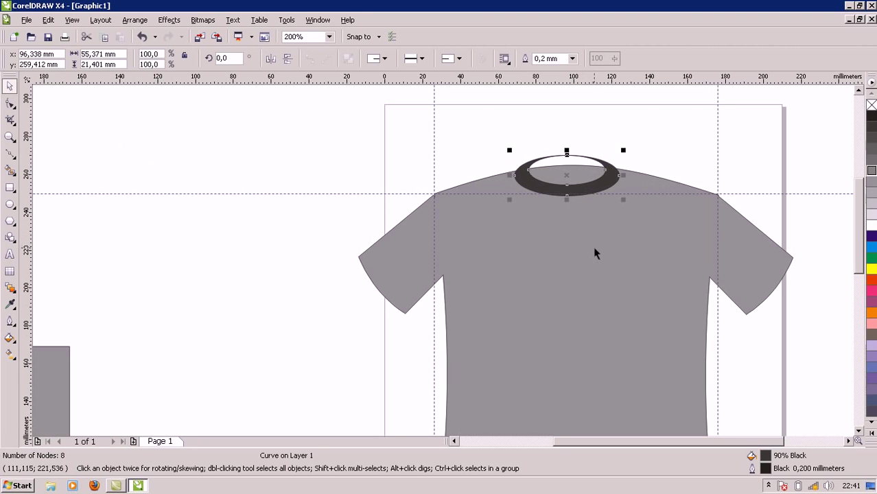
Align the ring with the shirt at the top edge and horizontal center.
{"action": "left_click", "coordinate": [593, 247], "text": "shift"}
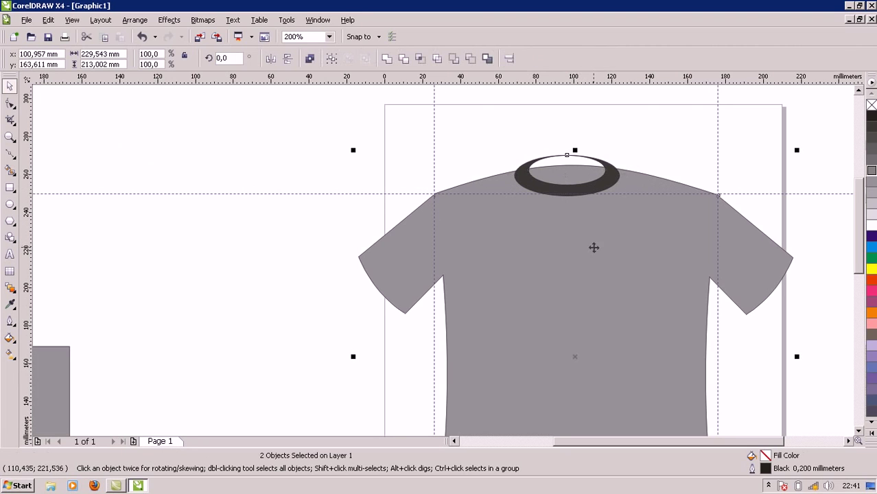
{"action": "left_click", "coordinate": [508, 60]}
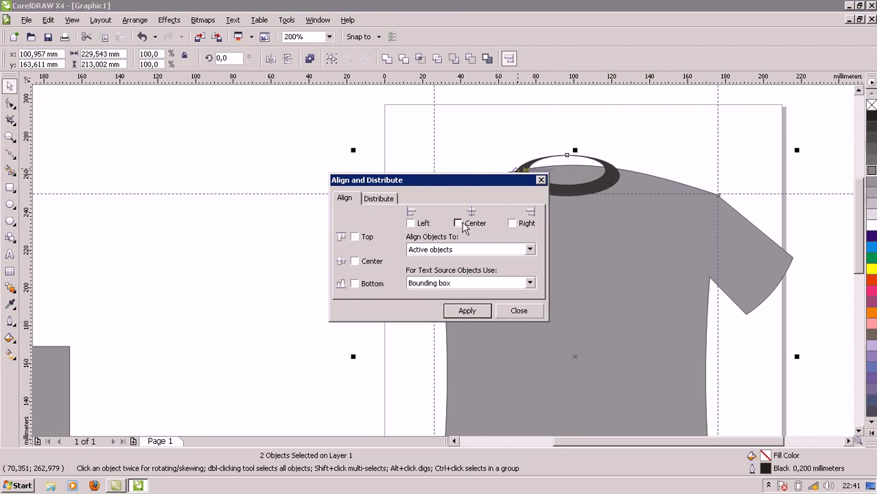
{"action": "left_click", "coordinate": [469, 310]}
{"action": "left_click", "coordinate": [541, 182]}
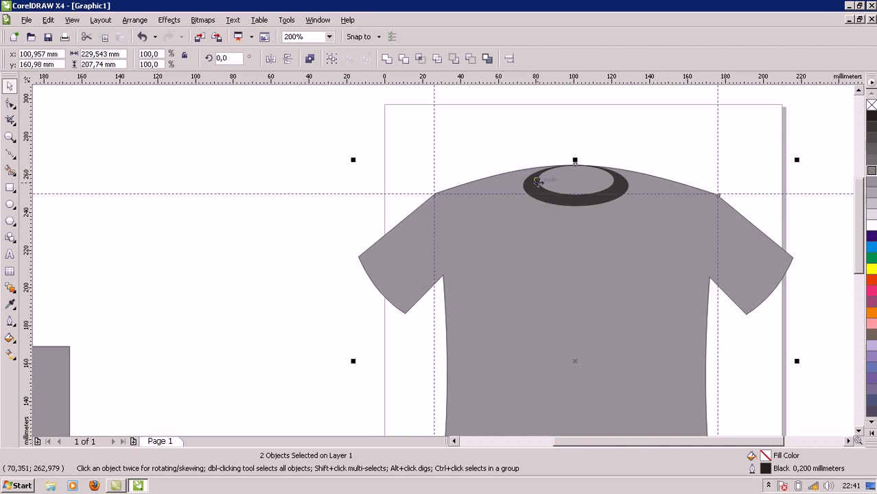
{"action": "left_click", "coordinate": [284, 196]}
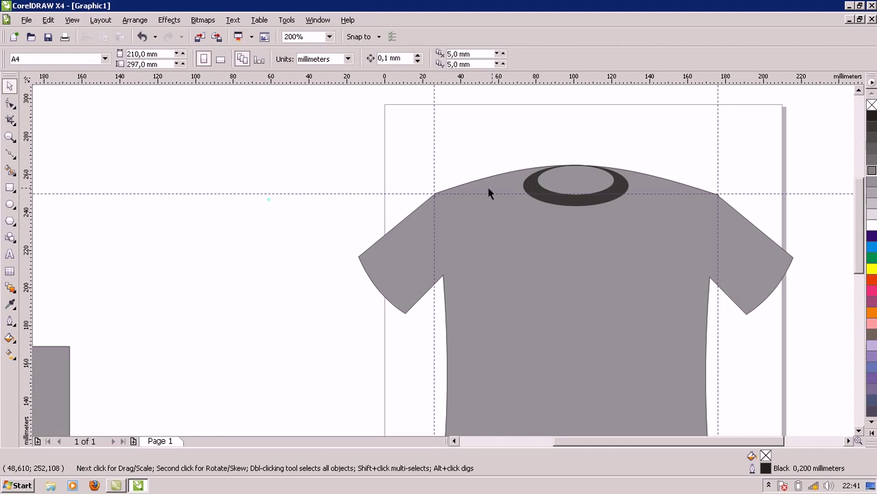
Nudge the ring straight up to about y 262.65 mm so that its upper part extends above the shirt's collar edge.
{"action": "left_click", "coordinate": [556, 201]}
{"action": "key", "text": "Up"}
{"action": "key", "text": "Up"}
{"action": "key", "text": "Up"}
{"action": "key", "text": "Up"}
{"action": "key", "text": "Up"}
{"action": "key", "text": "Up"}
{"action": "key", "text": "Up"}
{"action": "key", "text": "Up"}
{"action": "key", "text": "Up"}
{"action": "key", "text": "Up"}
{"action": "key", "text": "Up"}
{"action": "key", "text": "Up"}
{"action": "key", "text": "Up"}
{"action": "key", "text": "Up"}
{"action": "key", "text": "Up"}
{"action": "key", "text": "Up"}
{"action": "key", "text": "Up"}
{"action": "key", "text": "Up"}
{"action": "key", "text": "Up"}
{"action": "key", "text": "Up"}
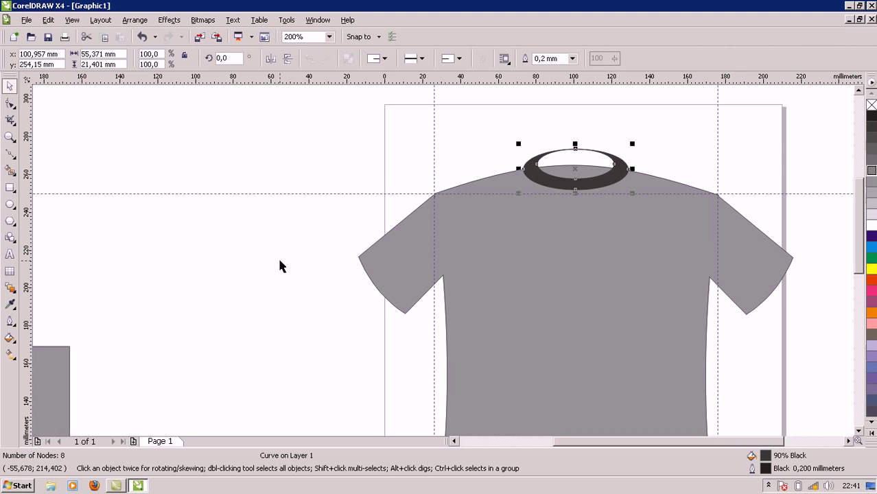
Intersect the ring with the shirt to make a separate neckline shape from their overlap.
{"action": "left_click", "coordinate": [463, 265], "text": "shift"}
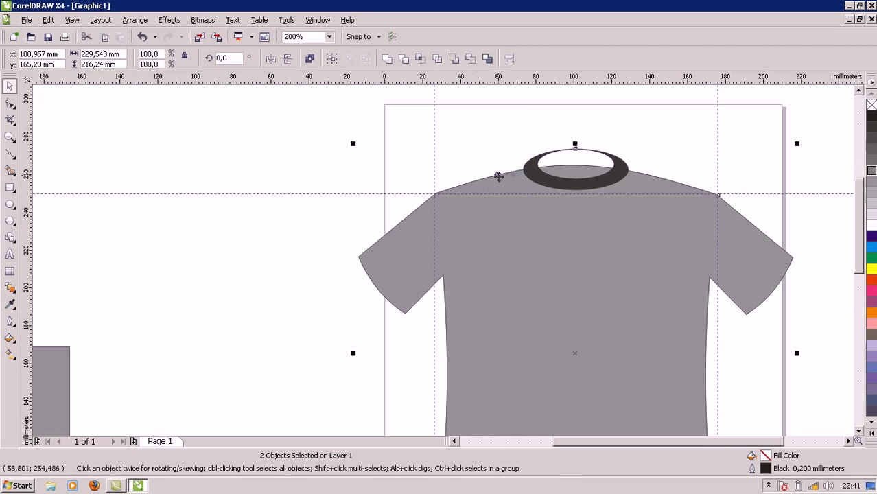
{"action": "left_click", "coordinate": [226, 181]}
{"action": "left_click", "coordinate": [568, 186]}
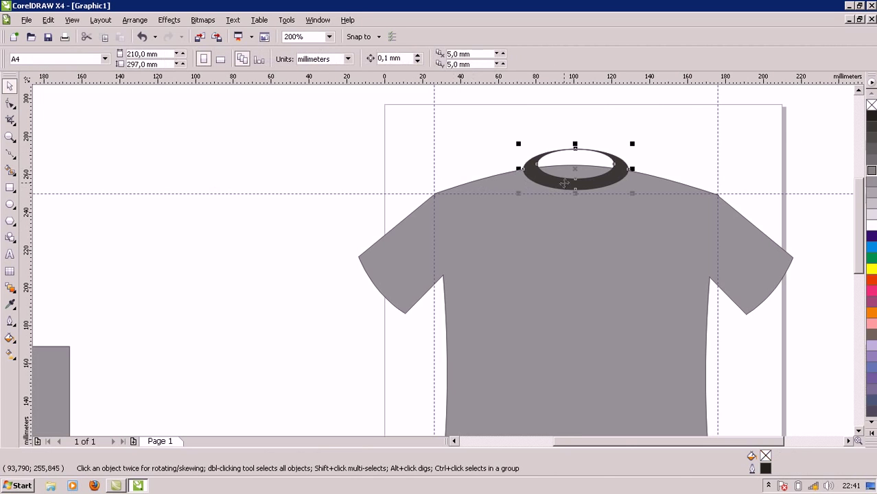
{"action": "left_click", "coordinate": [459, 242], "text": "shift"}
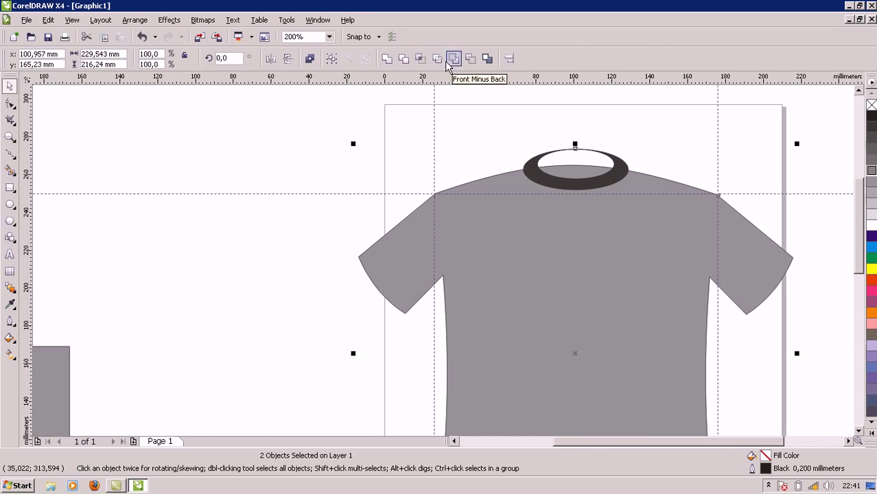
{"action": "left_click", "coordinate": [425, 64]}
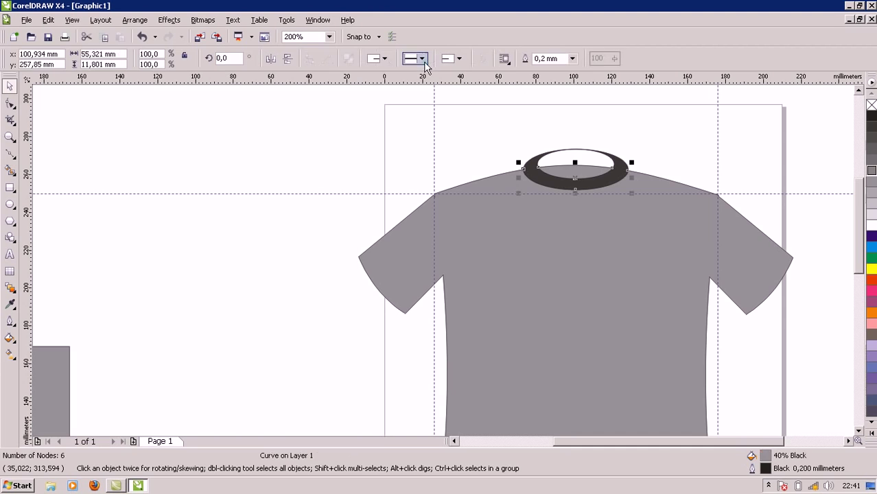
Move the original ring off the shirt into the empty area left of the page, and fill the neckline shape with 90% Black.
{"action": "left_click", "coordinate": [339, 165]}
{"action": "left_click_drag", "start_coordinate": [533, 164], "coordinate": [234, 142]}
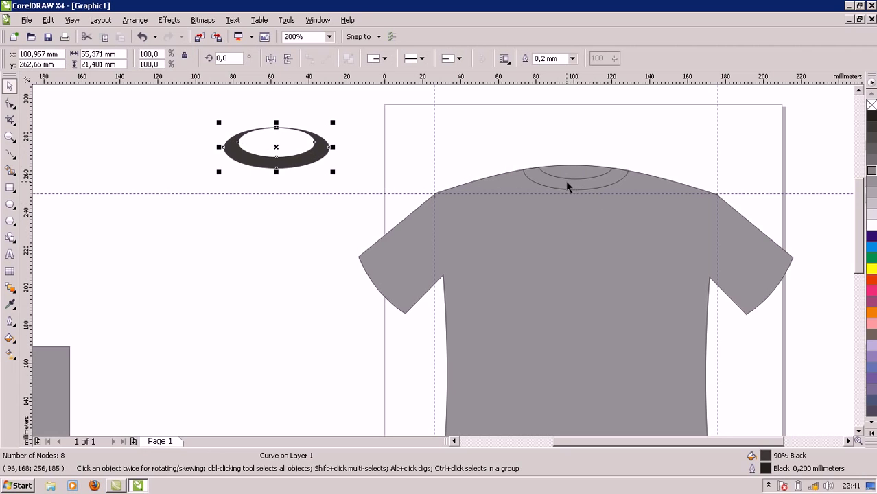
{"action": "left_click", "coordinate": [567, 182]}
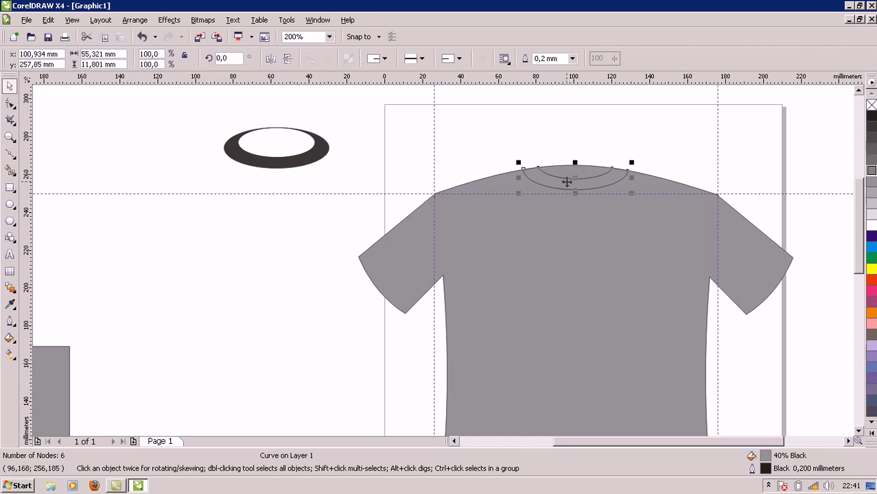
{"action": "left_click", "coordinate": [871, 127]}
{"action": "left_click", "coordinate": [666, 138]}
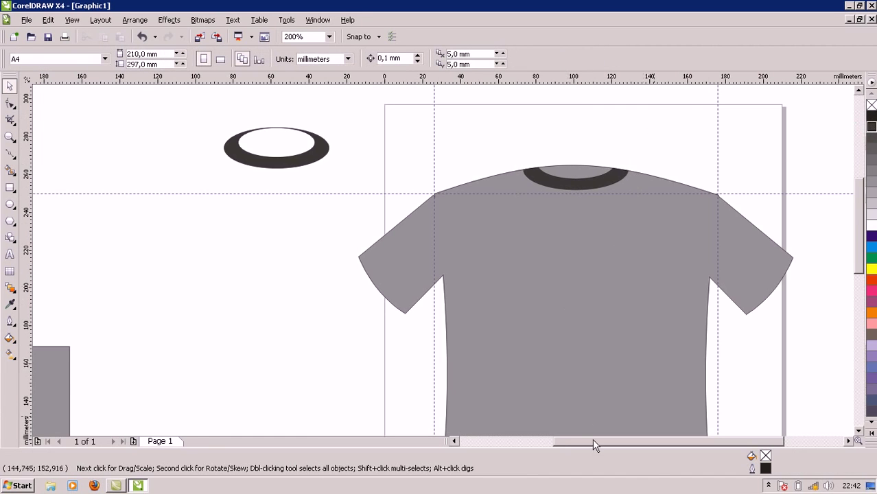
Examine the whole T-shirt from the neckline and sleeves down to the hem.
{"action": "scroll", "coordinate": [615, 390], "scroll_direction": "down", "scroll_amount": 1}
{"action": "scroll", "coordinate": [442, 259], "scroll_direction": "up", "scroll_amount": 1}
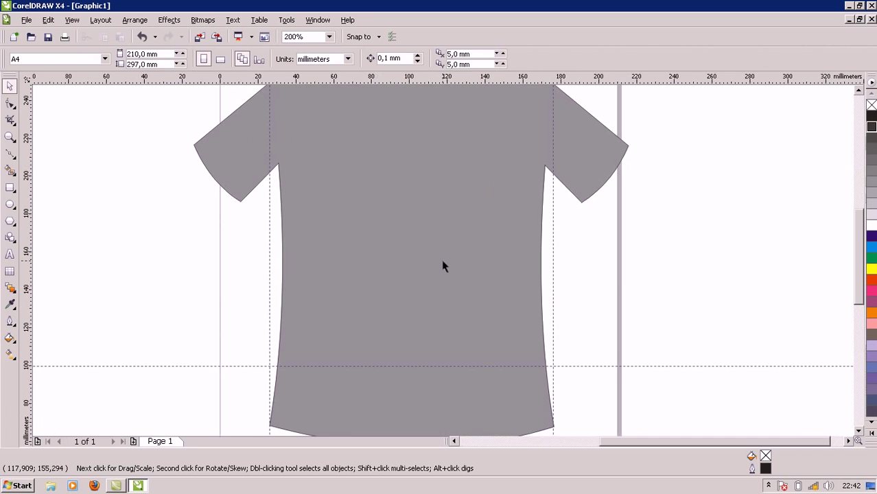
{"action": "scroll", "coordinate": [443, 265], "scroll_direction": "down", "scroll_amount": 1}
{"action": "scroll", "coordinate": [858, 308], "scroll_direction": "up", "scroll_amount": 1}
{"action": "left_click_drag", "start_coordinate": [845, 284], "coordinate": [843, 282]}
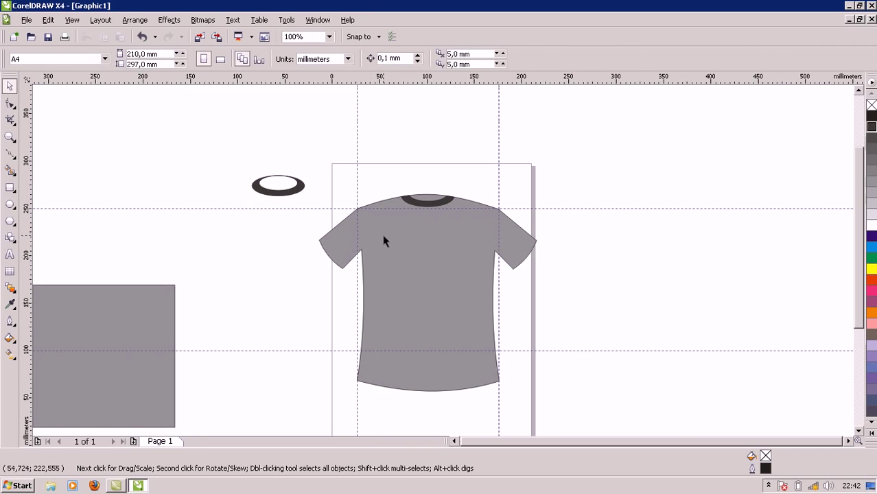
{"action": "scroll", "coordinate": [441, 255], "scroll_direction": "up", "scroll_amount": 1}
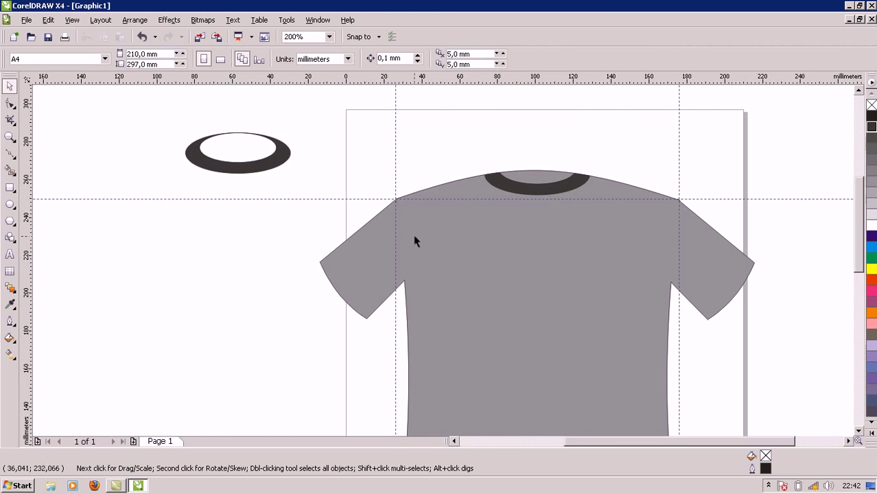
{"action": "left_click", "coordinate": [534, 177]}
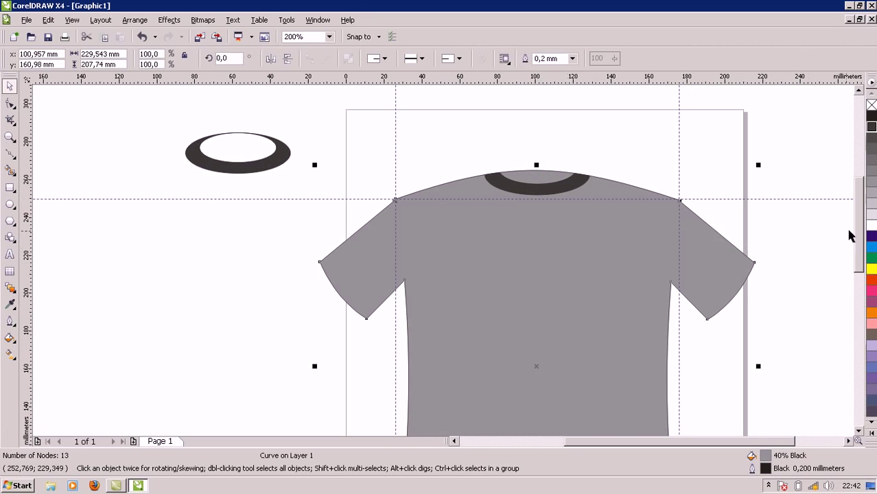
{"action": "left_click_drag", "start_coordinate": [858, 237], "coordinate": [860, 271]}
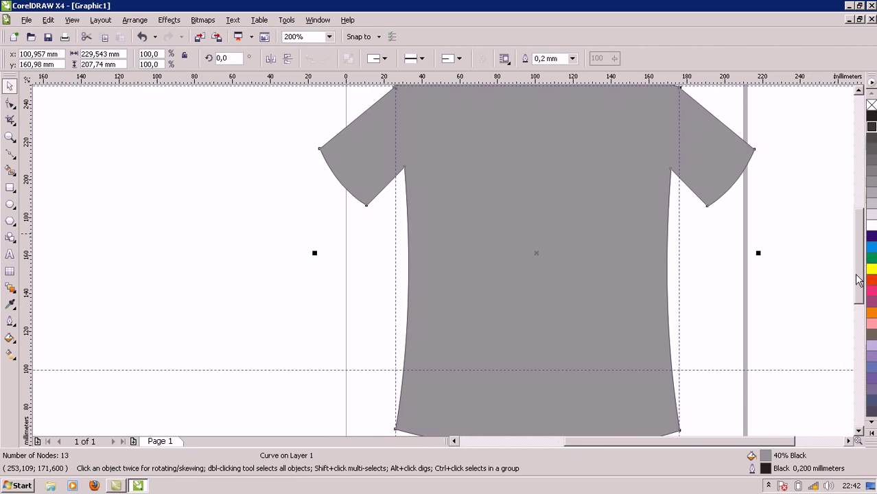
{"action": "left_click_drag", "start_coordinate": [858, 275], "coordinate": [855, 253]}
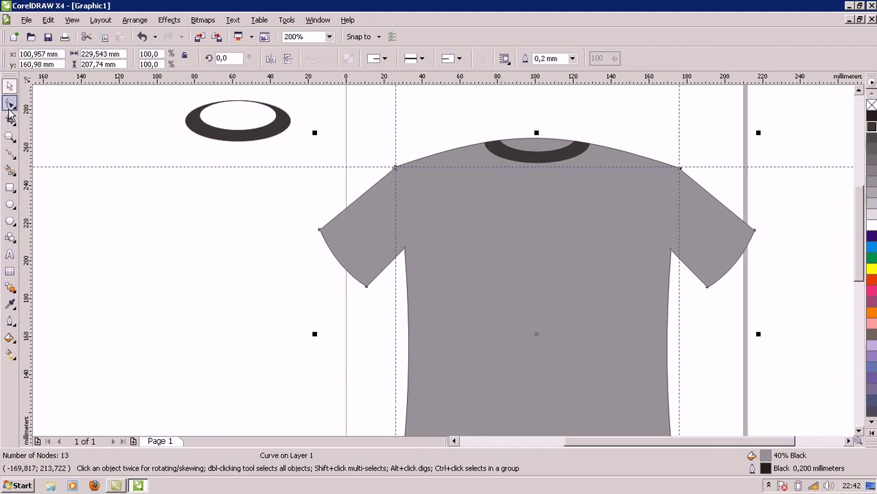
Draw a straight Bezier line across the left sleeve just inside its cuff, from the upper sleeve edge to the underside edge.
{"action": "left_click", "coordinate": [10, 154]}
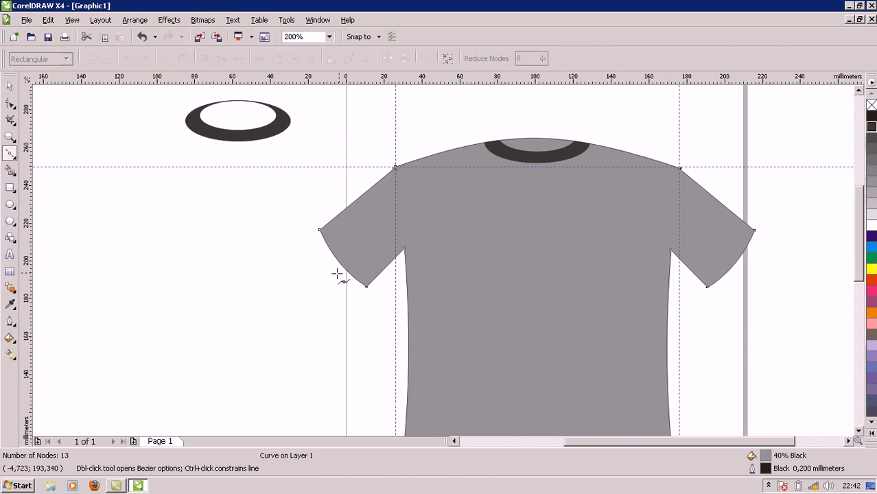
{"action": "left_click", "coordinate": [327, 225]}
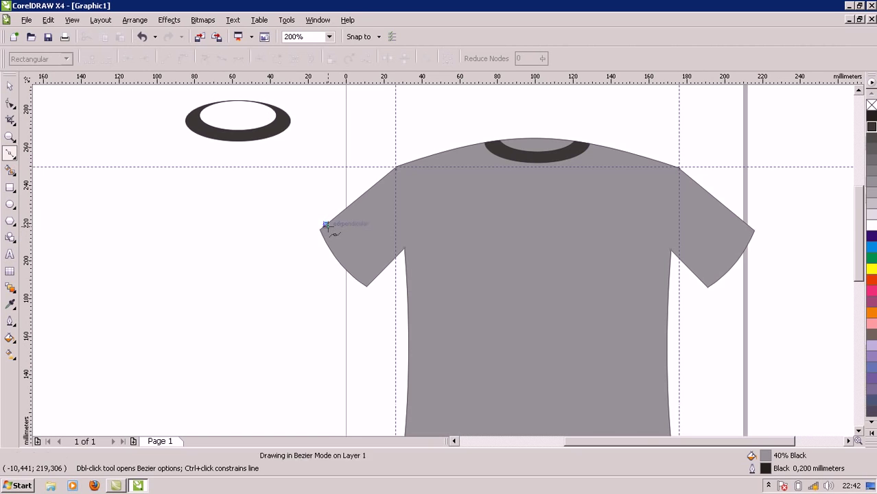
{"action": "left_click", "coordinate": [371, 281]}
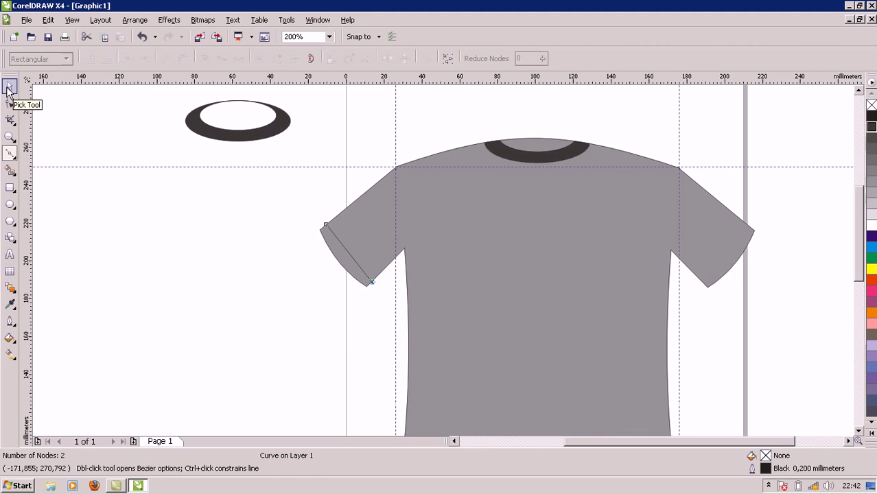
Convert the line across the left sleeve to a curve and bend it to follow the cuff's rounded edge.
{"action": "left_click", "coordinate": [10, 103]}
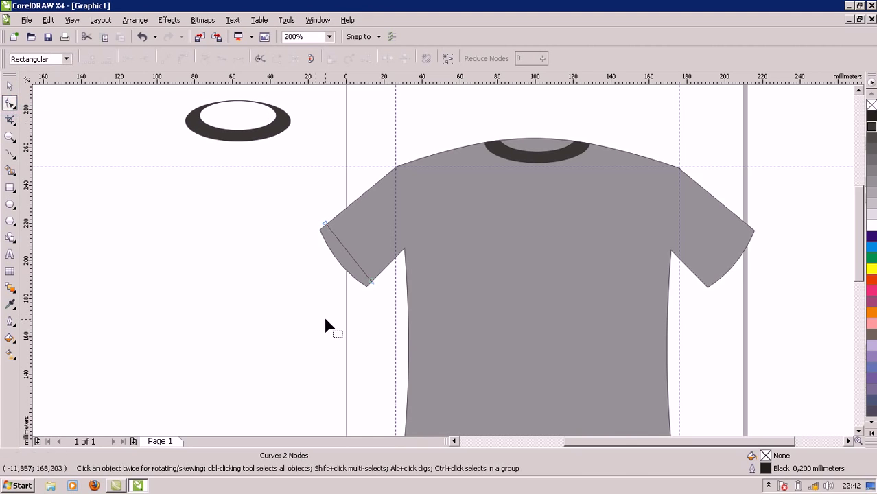
{"action": "left_click_drag", "start_coordinate": [348, 254], "coordinate": [347, 256]}
{"action": "left_click", "coordinate": [348, 255]}
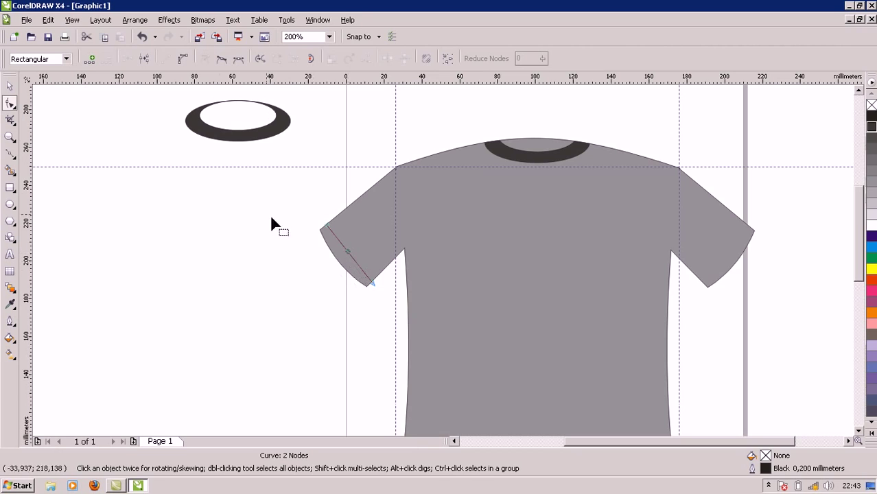
{"action": "left_click", "coordinate": [183, 59]}
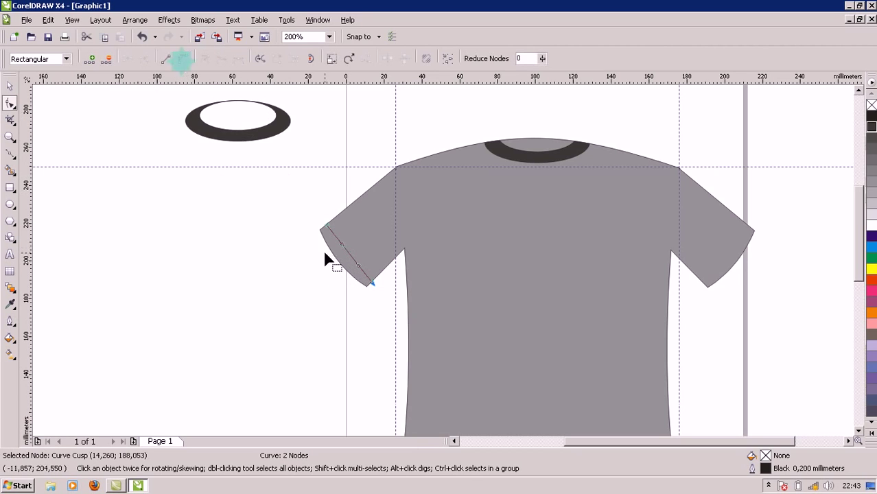
{"action": "left_click_drag", "start_coordinate": [350, 256], "coordinate": [347, 261]}
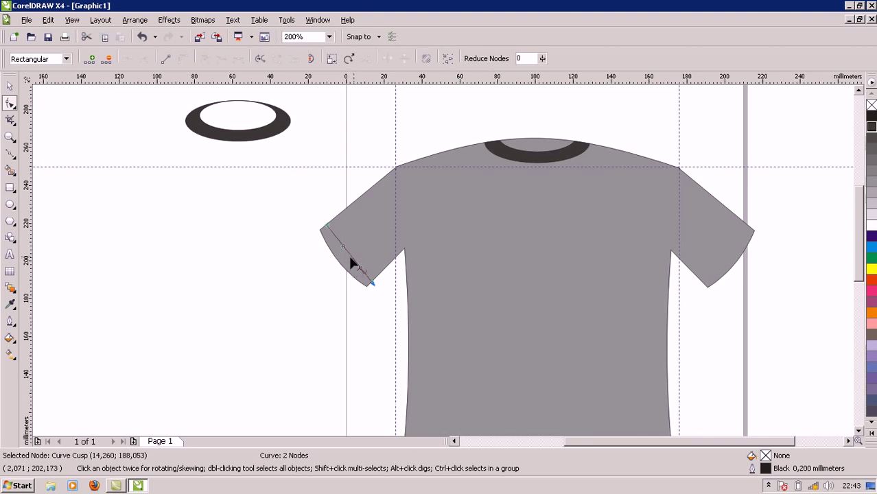
{"action": "scroll", "coordinate": [360, 254], "scroll_direction": "up", "scroll_amount": 1}
{"action": "left_click_drag", "start_coordinate": [423, 263], "coordinate": [417, 269]}
{"action": "left_click", "coordinate": [370, 297]}
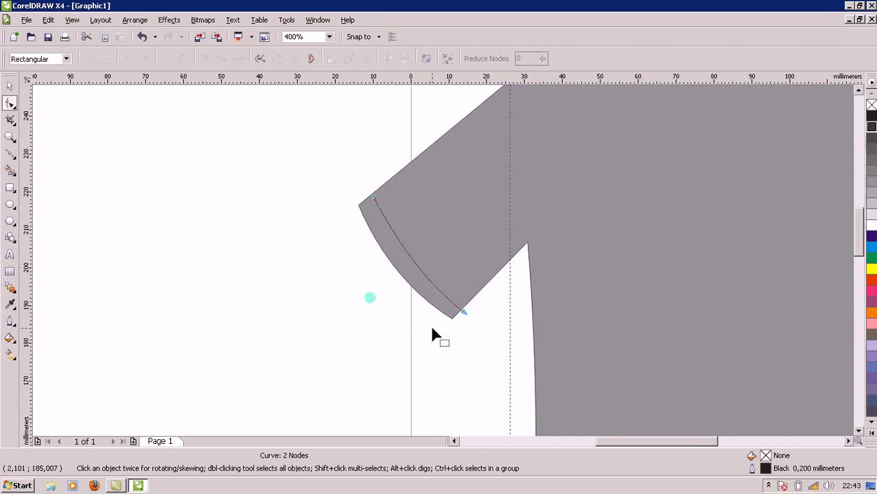
Adjust the curve's lower end node to about (14.16; 188.35) mm near the sleeve's underside edge, undoing the excess moves.
{"action": "left_click_drag", "start_coordinate": [464, 317], "coordinate": [463, 317]}
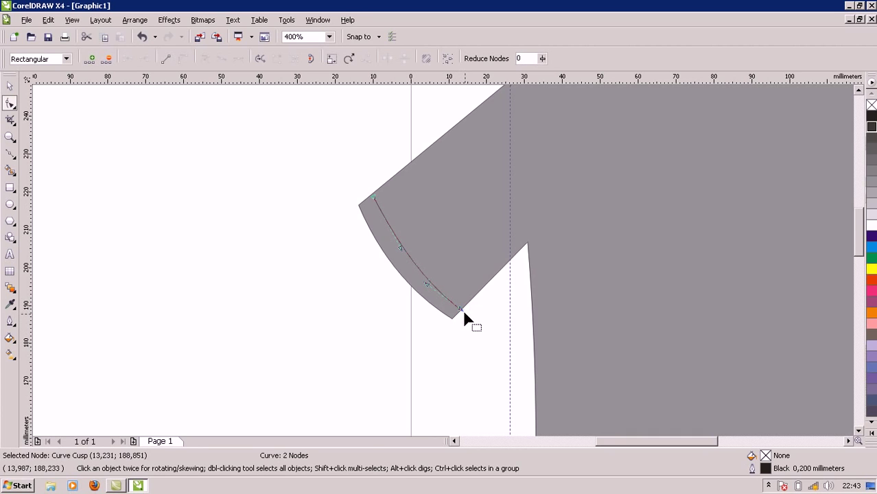
{"action": "left_click", "coordinate": [445, 331]}
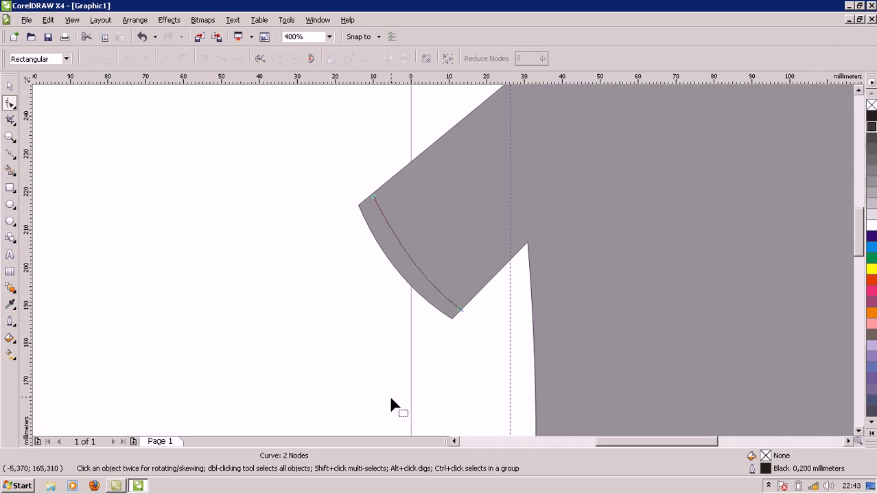
{"action": "key", "text": "ctrl+z"}
{"action": "key", "text": "Left"}
{"action": "key", "text": "Up"}
{"action": "key", "text": "Left"}
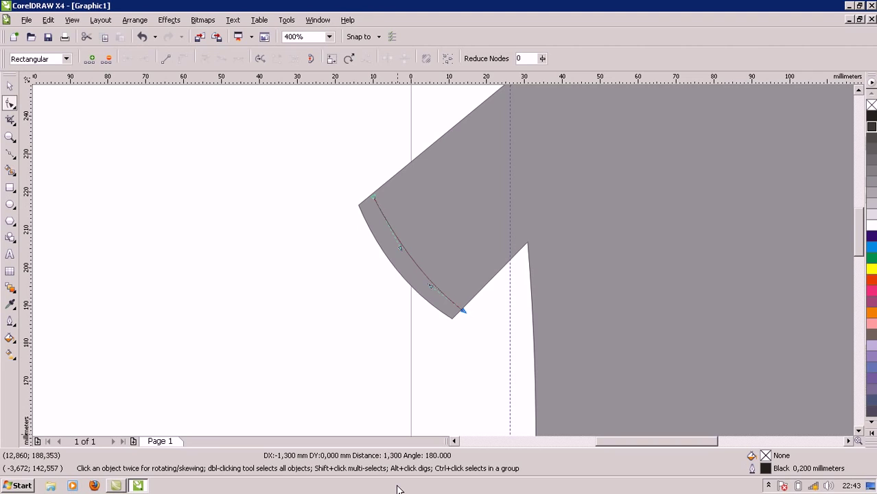
{"action": "key", "text": "Left"}
{"action": "key", "text": "Left"}
{"action": "key", "text": "ctrl+z"}
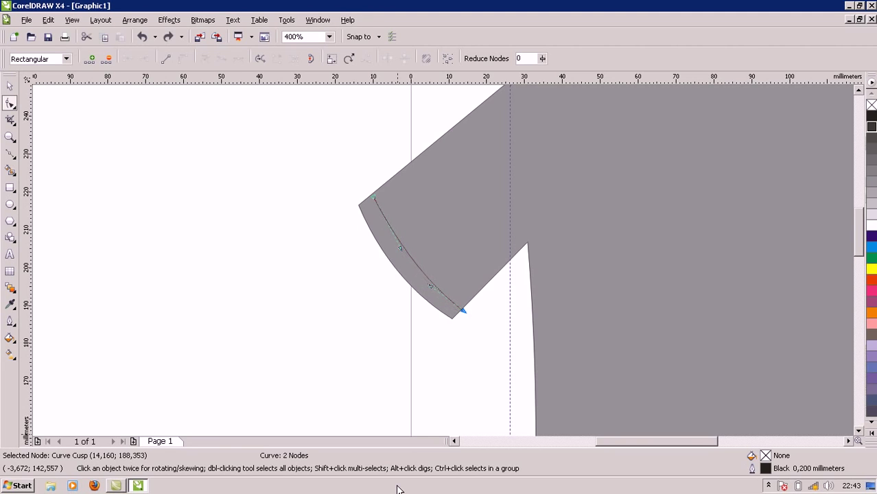
Nudge the whole curve left and up to about (1.16; 203.81) mm so both ends meet the sleeve edges.
{"action": "left_click", "coordinate": [365, 313]}
{"action": "left_click", "coordinate": [415, 263]}
{"action": "left_click", "coordinate": [10, 85]}
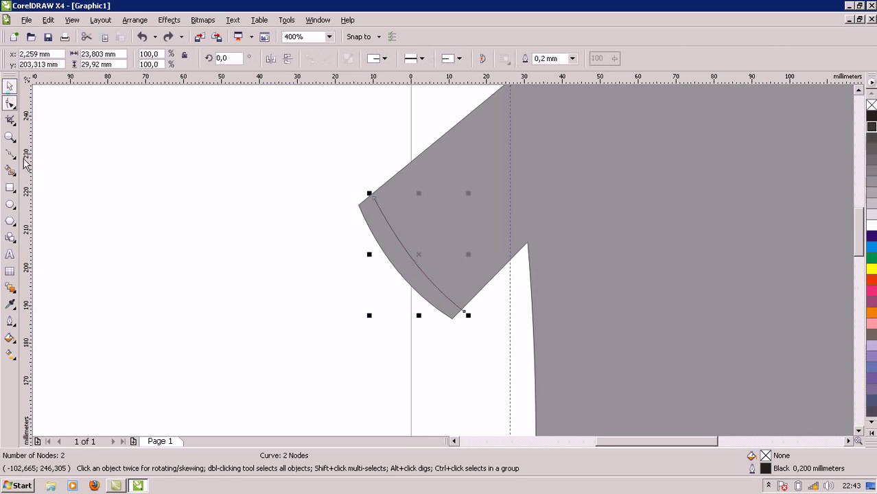
{"action": "key", "text": "Left"}
{"action": "key", "text": "Left"}
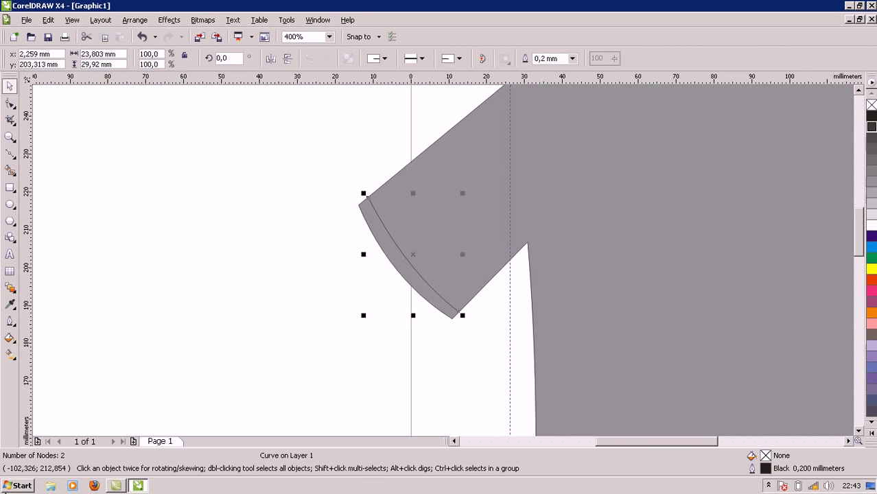
{"action": "key", "text": "Up"}
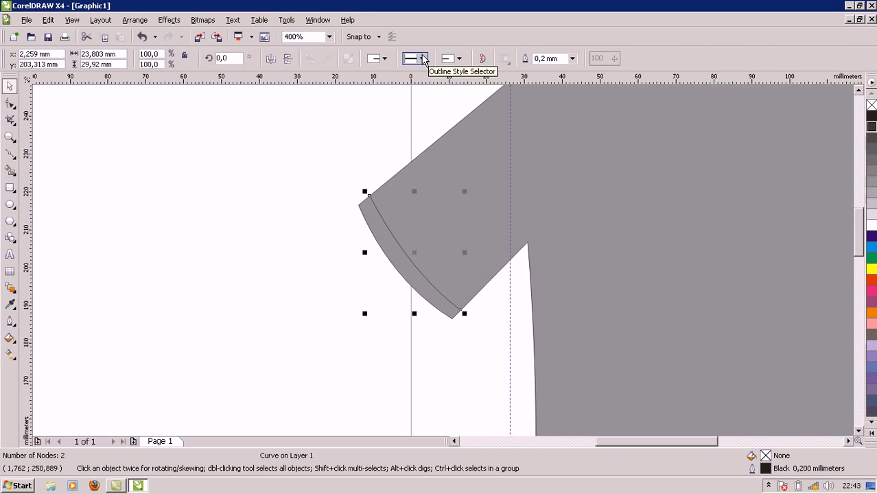
Try three different dashed outline styles on the cuff curve.
{"action": "left_click", "coordinate": [424, 60]}
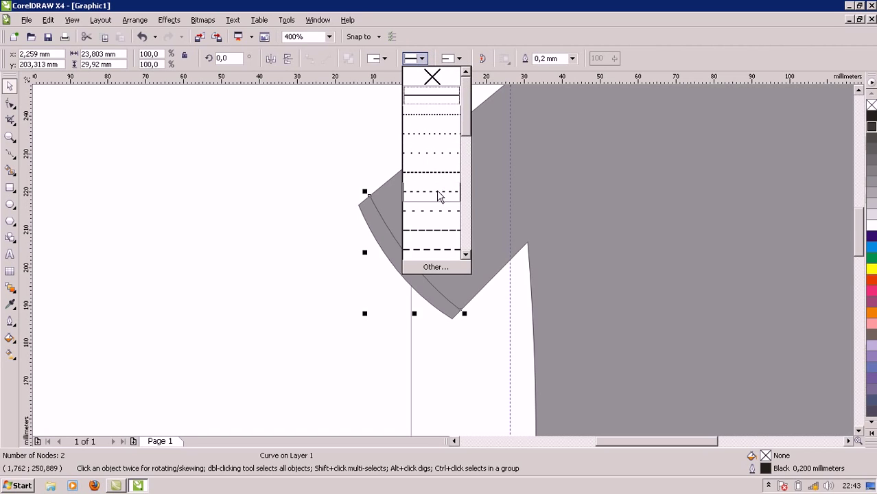
{"action": "left_click", "coordinate": [439, 229]}
{"action": "left_click", "coordinate": [419, 59]}
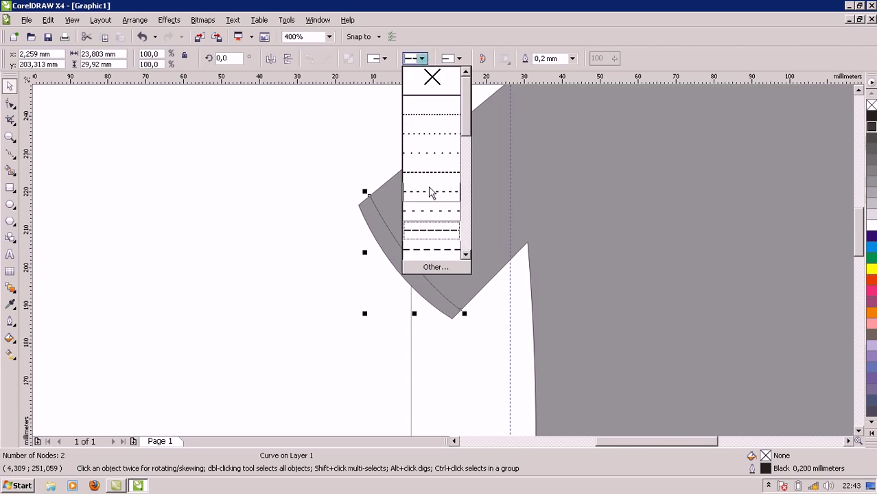
{"action": "left_click", "coordinate": [433, 210]}
{"action": "left_click", "coordinate": [417, 59]}
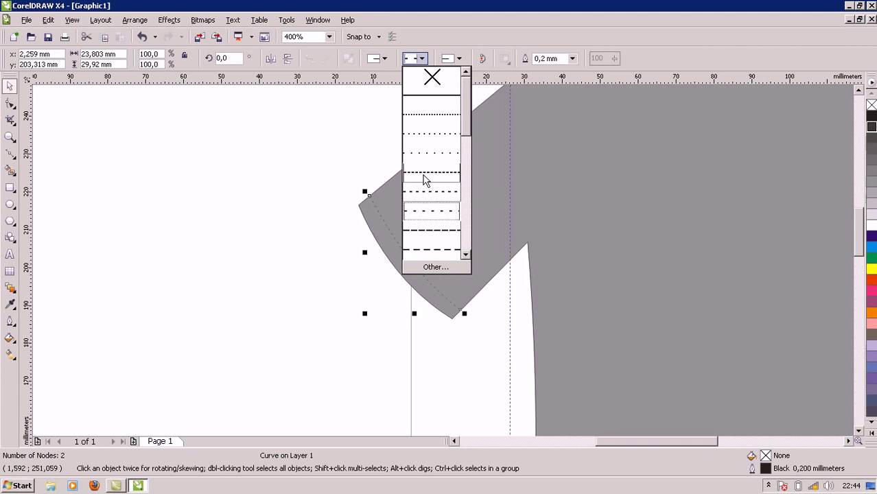
{"action": "left_click", "coordinate": [425, 178]}
Apply the long-dash outline style to the cuff curve and deselect it.
{"action": "left_click", "coordinate": [426, 62]}
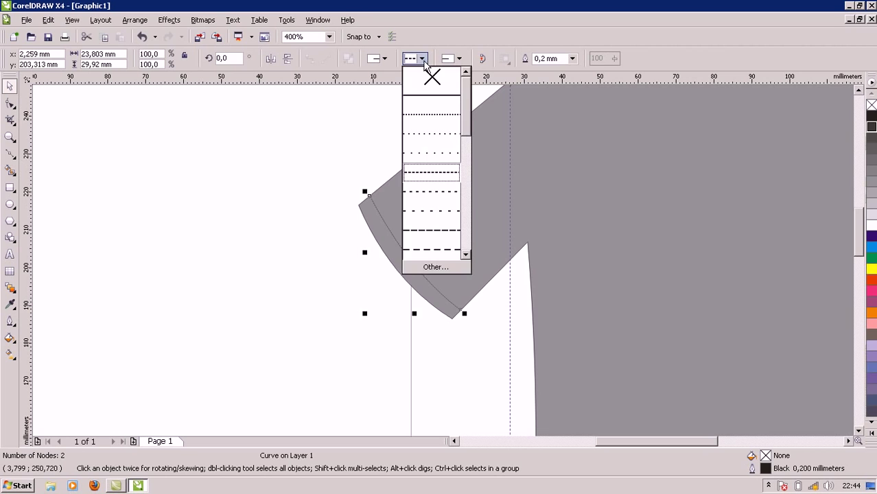
{"action": "left_click", "coordinate": [432, 249]}
{"action": "left_click", "coordinate": [315, 319]}
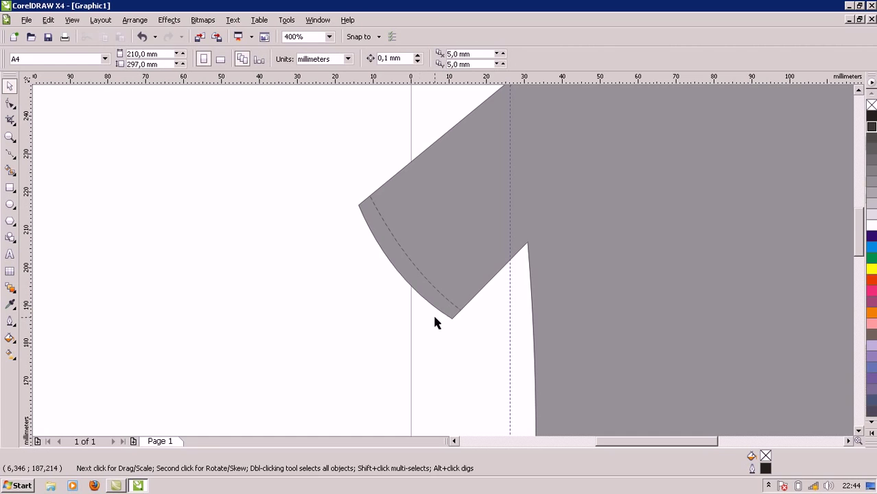
Copy the dashed cuff curve, mirror the copy horizontally and place it just inside the right sleeve's cuff.
{"action": "left_click", "coordinate": [458, 309]}
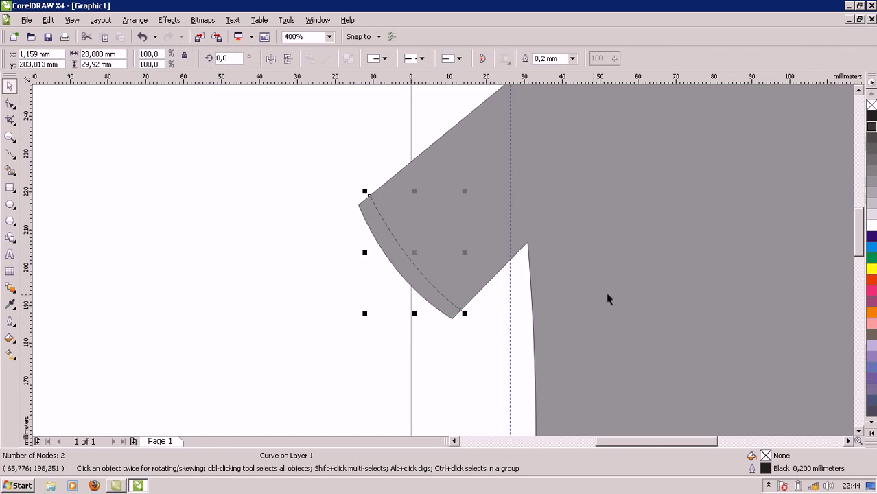
{"action": "left_click_drag", "start_coordinate": [649, 441], "coordinate": [672, 443]}
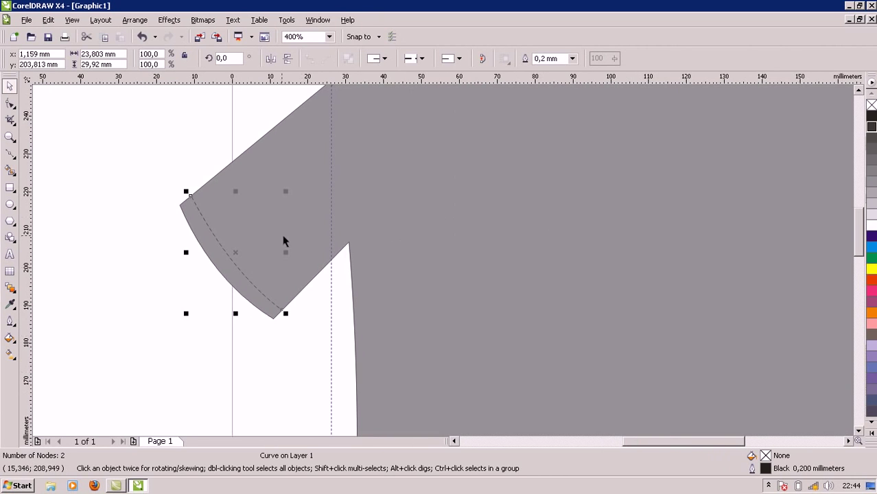
{"action": "scroll", "coordinate": [443, 261], "scroll_direction": "down", "scroll_amount": 1}
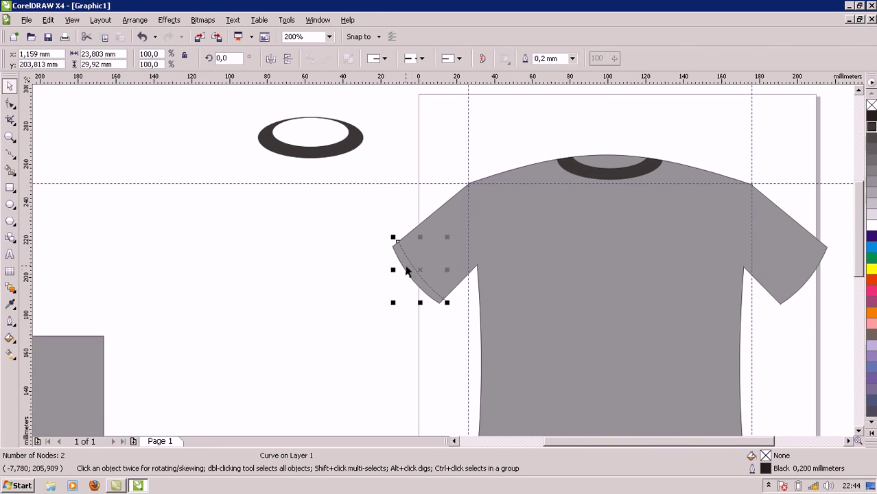
{"action": "left_click_drag", "start_coordinate": [412, 266], "coordinate": [668, 242]}
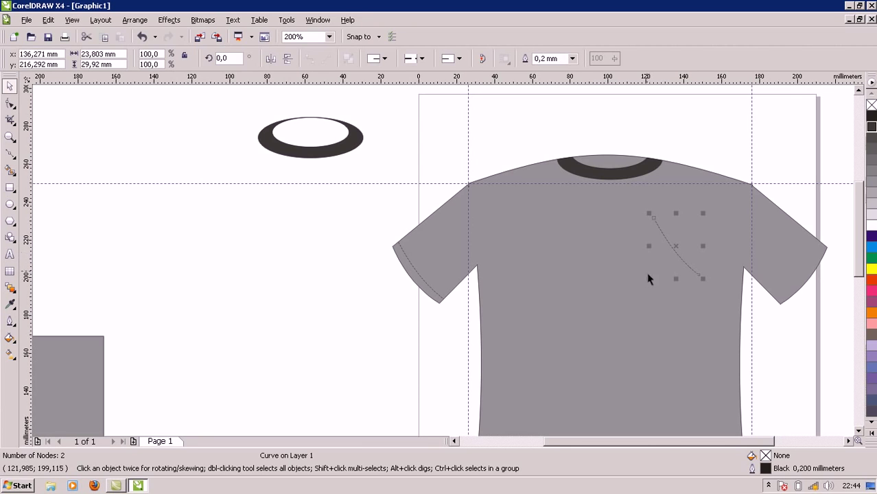
{"action": "left_click_drag", "start_coordinate": [648, 245], "coordinate": [789, 284]}
Nudge the mirrored dashed curve up and to the right so its ends meet the right sleeve's edges.
{"action": "scroll", "coordinate": [790, 315], "scroll_direction": "up", "scroll_amount": 1}
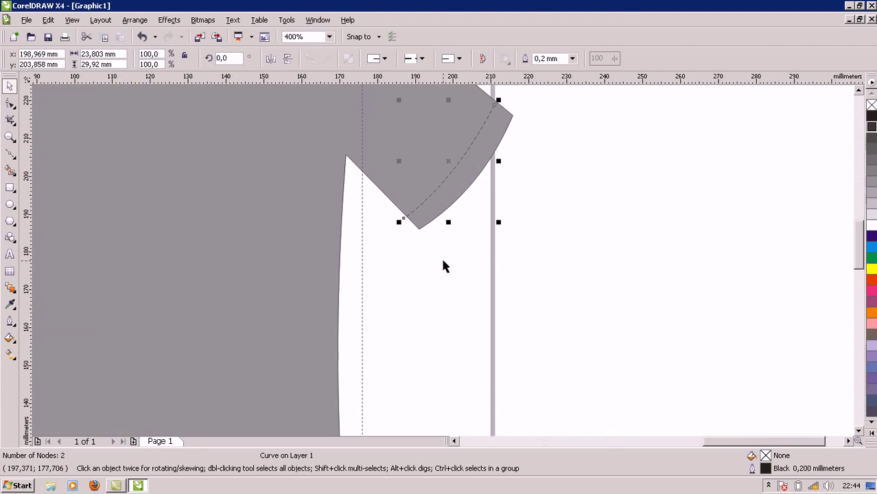
{"action": "key", "text": "Up"}
{"action": "key", "text": "Up"}
{"action": "key", "text": "Up"}
{"action": "key", "text": "Right"}
{"action": "key", "text": "Right"}
{"action": "key", "text": "Right"}
{"action": "key", "text": "Right"}
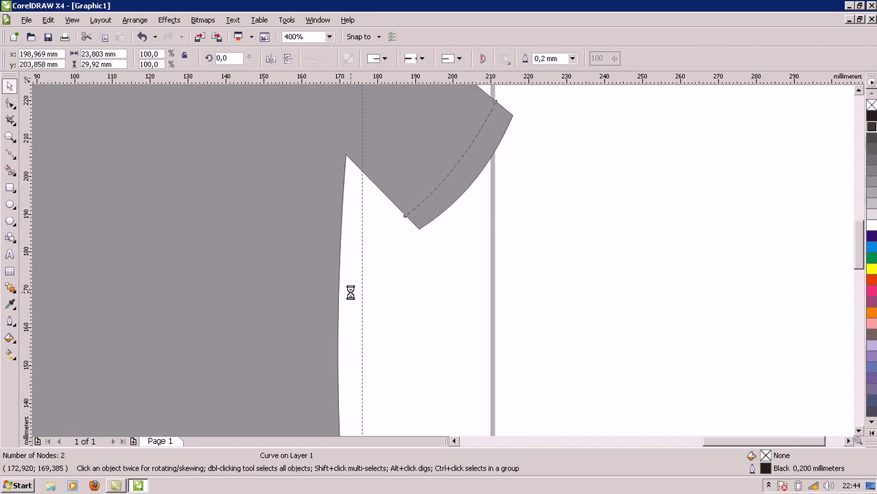
{"action": "key", "text": "Down"}
{"action": "key", "text": "Right"}
{"action": "scroll", "coordinate": [358, 327], "scroll_direction": "down", "scroll_amount": 1}
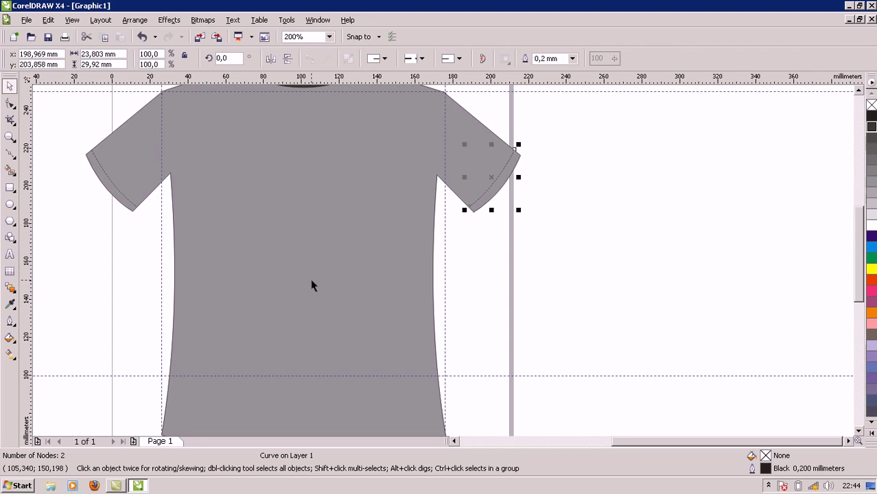
Duplicate the left sleeve's dashed curve and place the copy with its upper end on the left shoulder corner.
{"action": "left_click", "coordinate": [292, 301]}
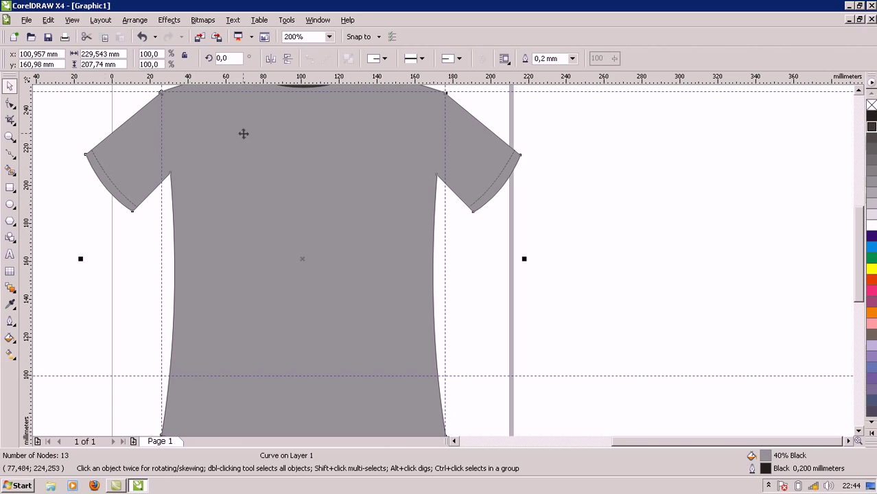
{"action": "left_click", "coordinate": [112, 184]}
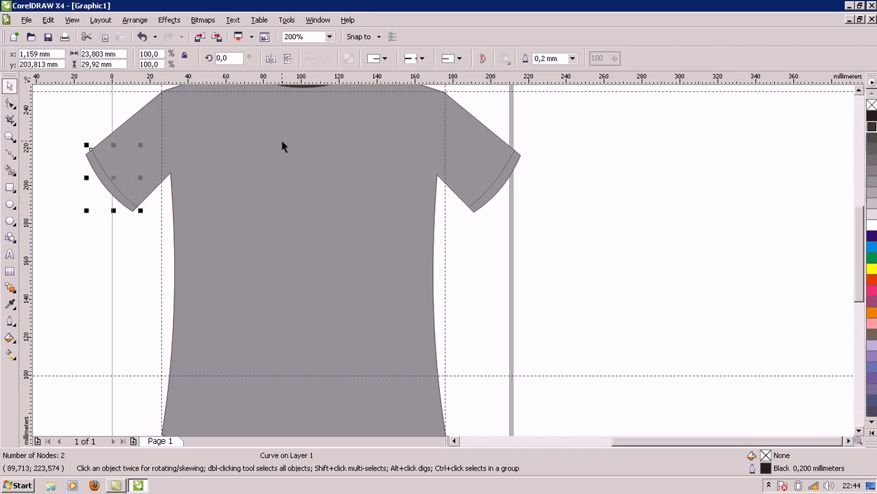
{"action": "key", "text": "Up"}
{"action": "key", "text": "Right"}
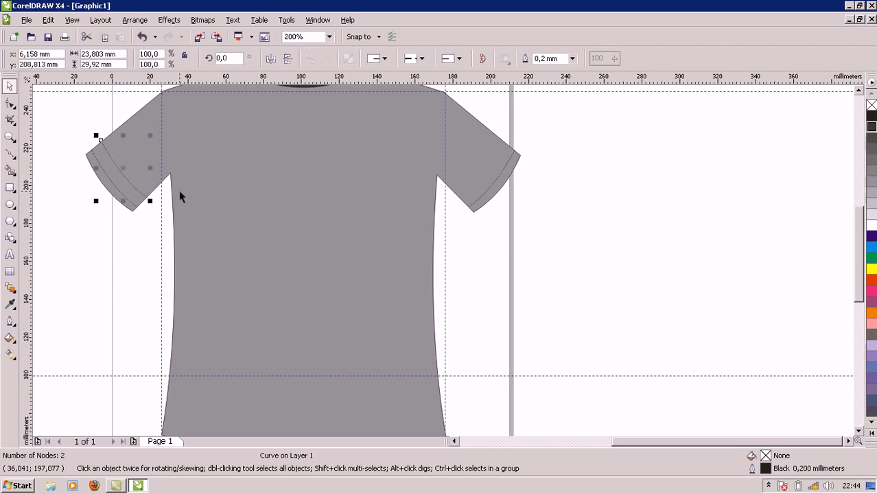
{"action": "left_click_drag", "start_coordinate": [125, 178], "coordinate": [221, 163]}
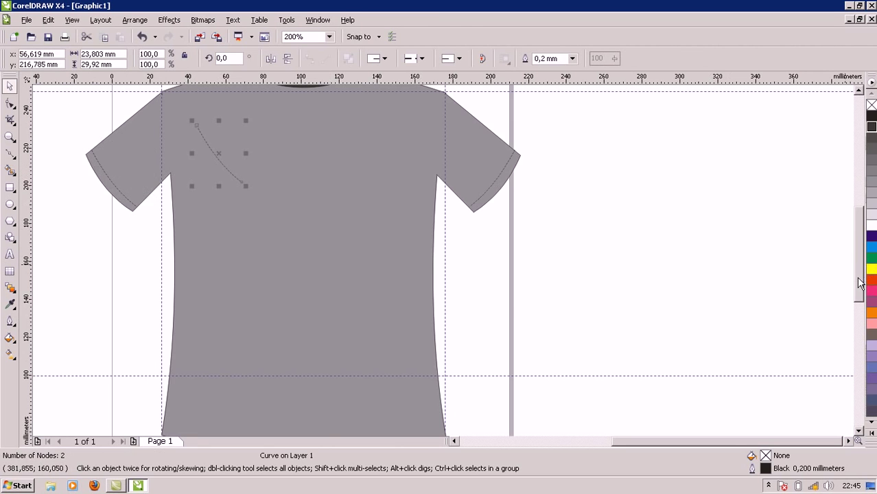
{"action": "scroll", "coordinate": [842, 250], "scroll_direction": "up", "scroll_amount": 3}
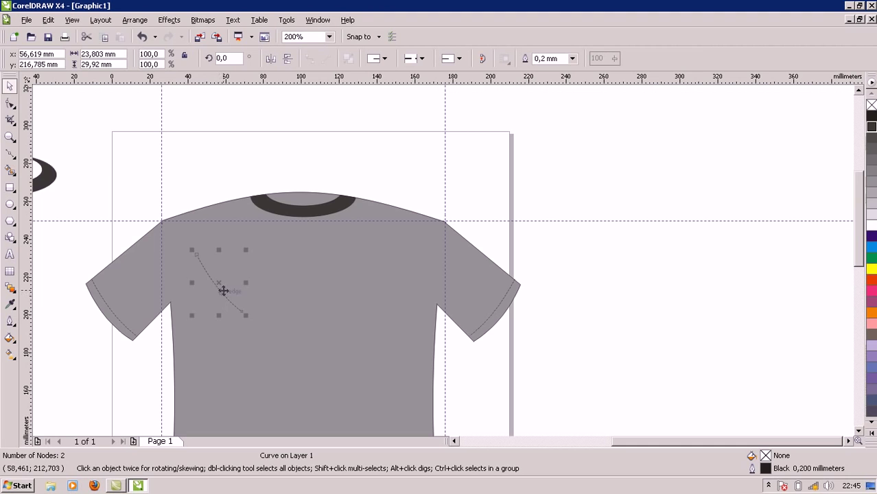
{"action": "left_click_drag", "start_coordinate": [225, 295], "coordinate": [189, 263]}
Move the copied curve's rotation center to the shoulder corner and rotate the curve until its lower end meets the left armpit.
{"action": "scroll", "coordinate": [189, 263], "scroll_direction": "up", "scroll_amount": 1}
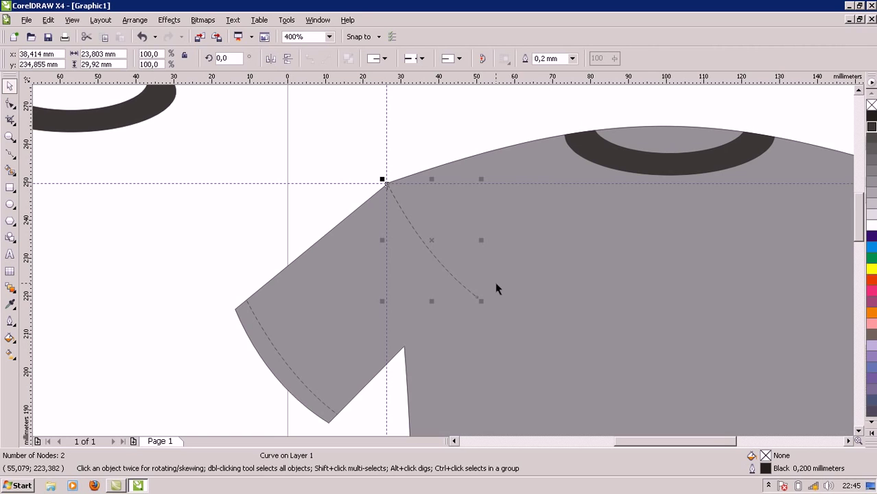
{"action": "left_click", "coordinate": [435, 255]}
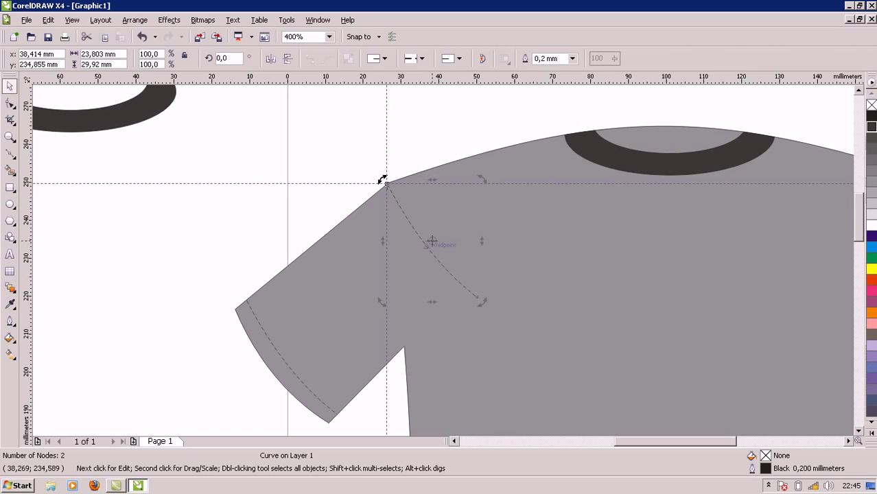
{"action": "left_click_drag", "start_coordinate": [433, 240], "coordinate": [385, 182]}
{"action": "left_click_drag", "start_coordinate": [482, 304], "coordinate": [409, 354]}
{"action": "left_click", "coordinate": [400, 327]}
{"action": "left_click", "coordinate": [475, 333]}
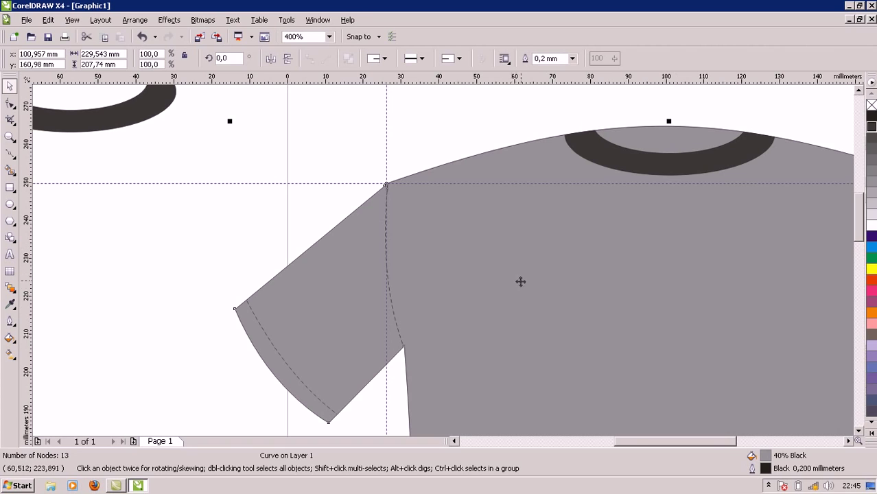
Duplicate the left armhole's dashed curve, place the copy at the right shoulder corner and mirror it horizontally.
{"action": "left_click_drag", "start_coordinate": [635, 443], "coordinate": [662, 443]}
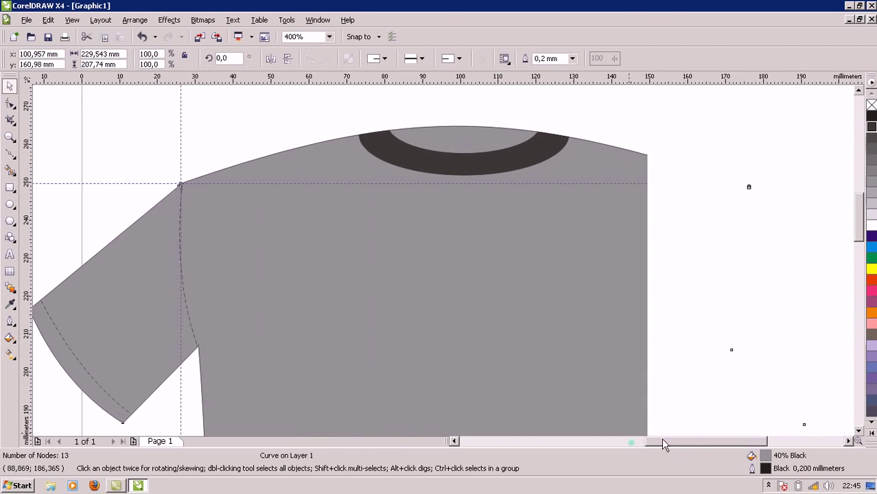
{"action": "left_click", "coordinate": [195, 338]}
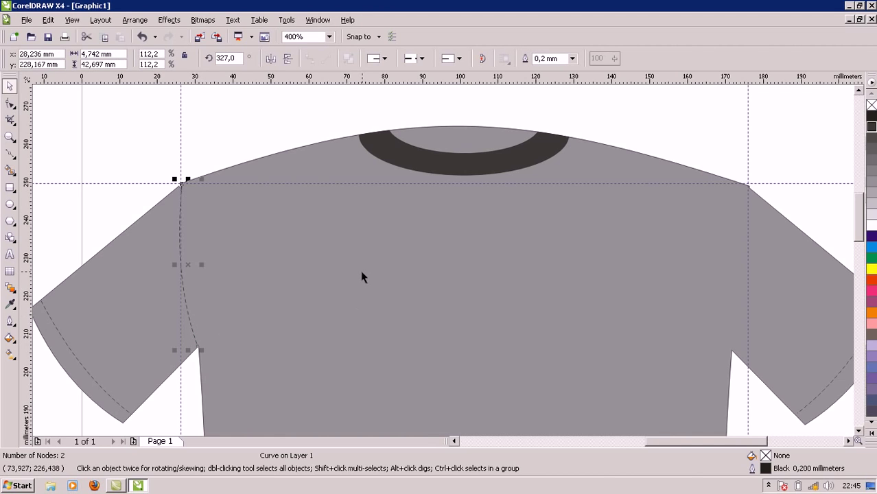
{"action": "key", "text": "ctrl+d"}
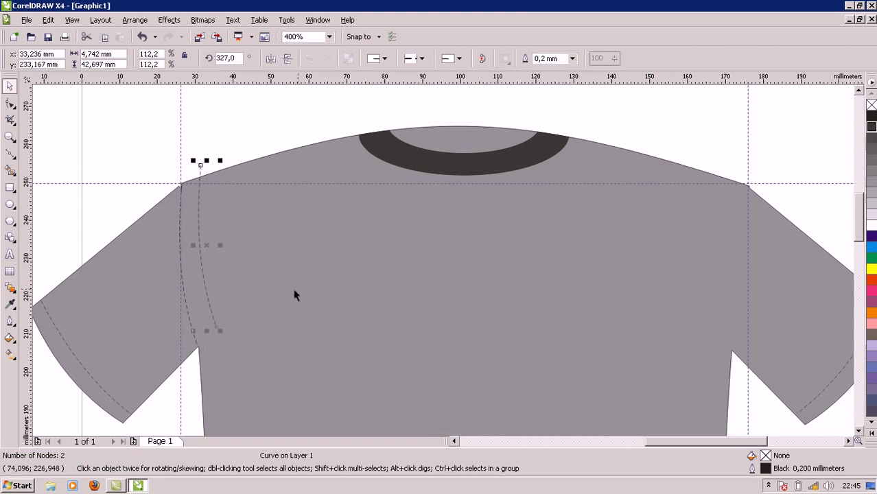
{"action": "left_click_drag", "start_coordinate": [204, 290], "coordinate": [754, 308]}
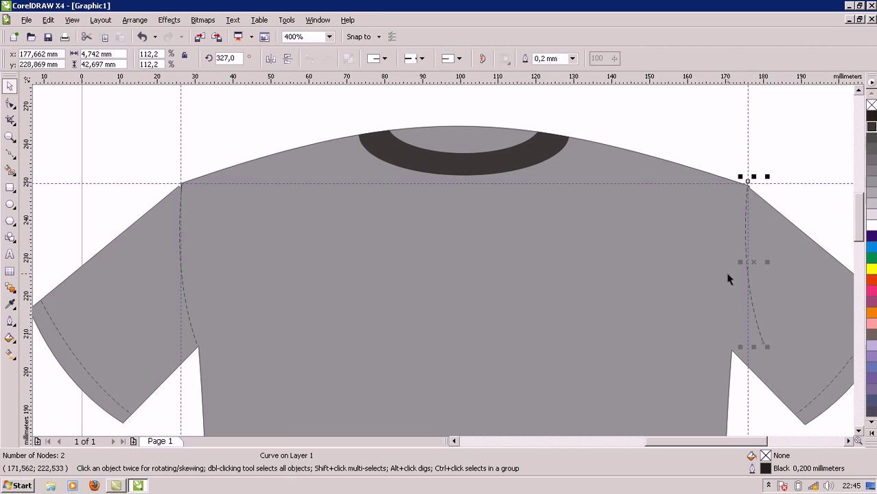
{"action": "left_click_drag", "start_coordinate": [738, 261], "coordinate": [746, 290]}
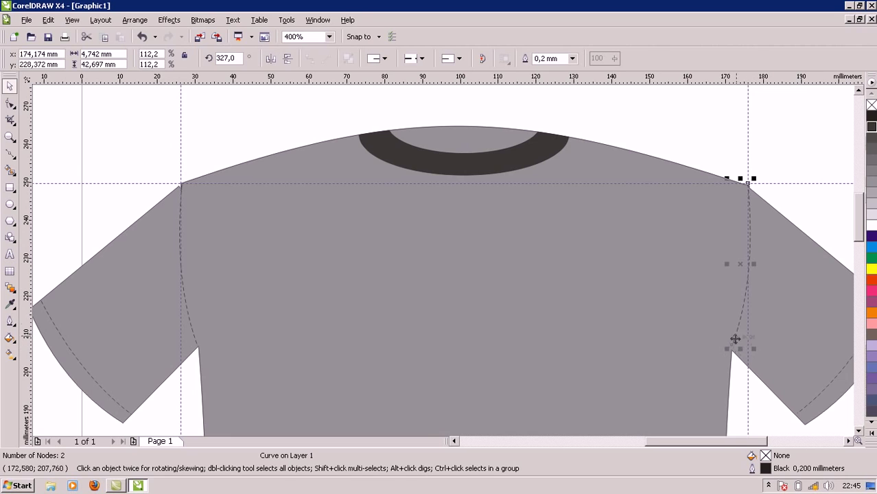
Nudge the mirrored curve down and slightly left until it runs from the right shoulder corner to the right armpit.
{"action": "key", "text": "Down"}
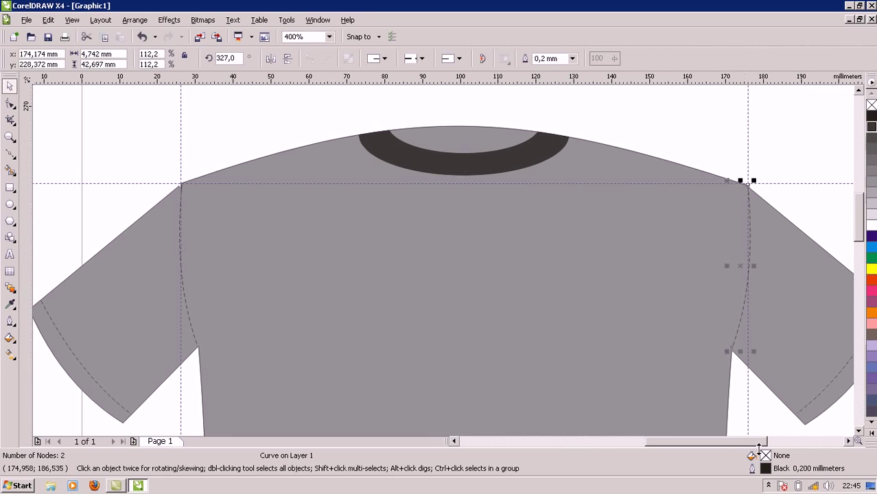
{"action": "key", "text": "Down"}
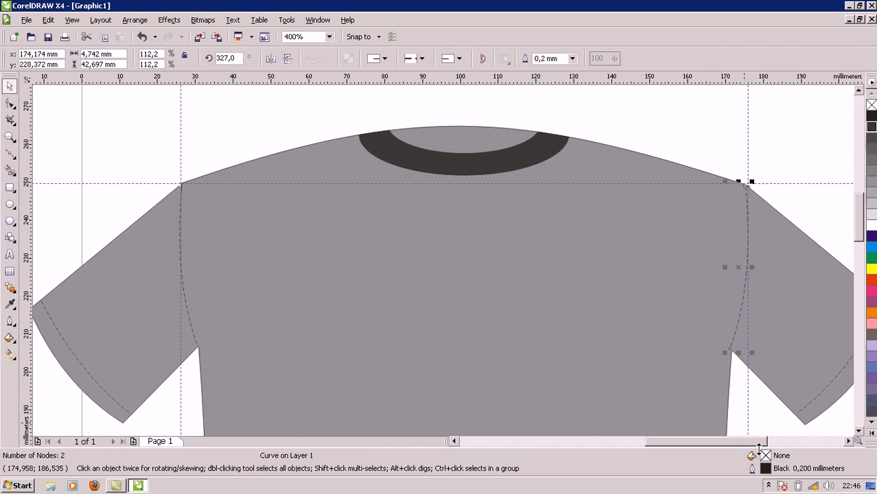
{"action": "left_click", "coordinate": [646, 306]}
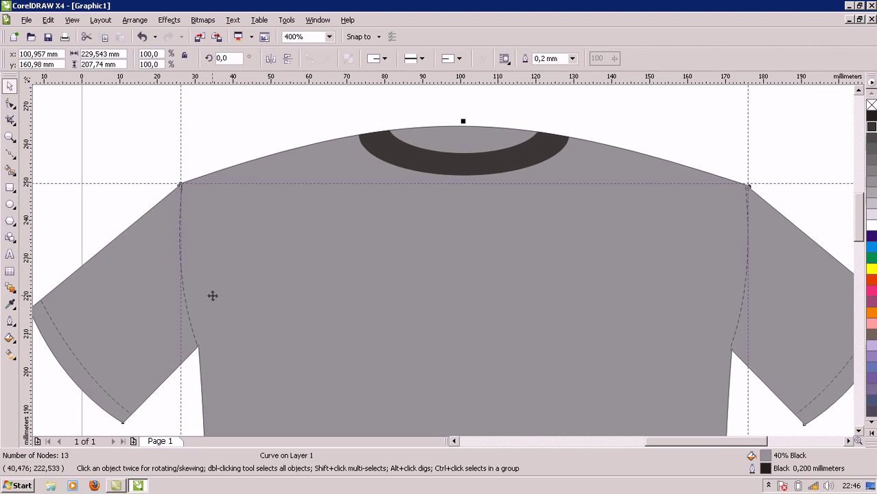
Duplicate the left armhole's dashed curve and place the copy with its upper end on the dark collar's left edge.
{"action": "left_click", "coordinate": [193, 315]}
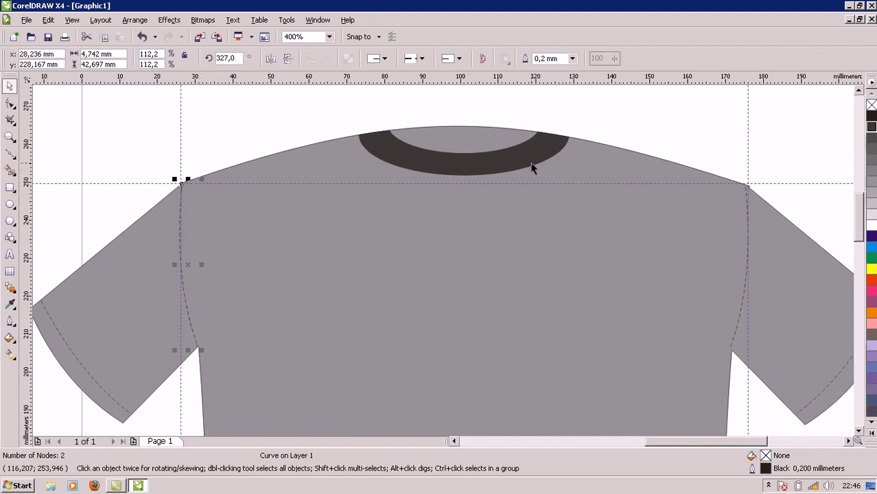
{"action": "key", "text": "ctrl+d"}
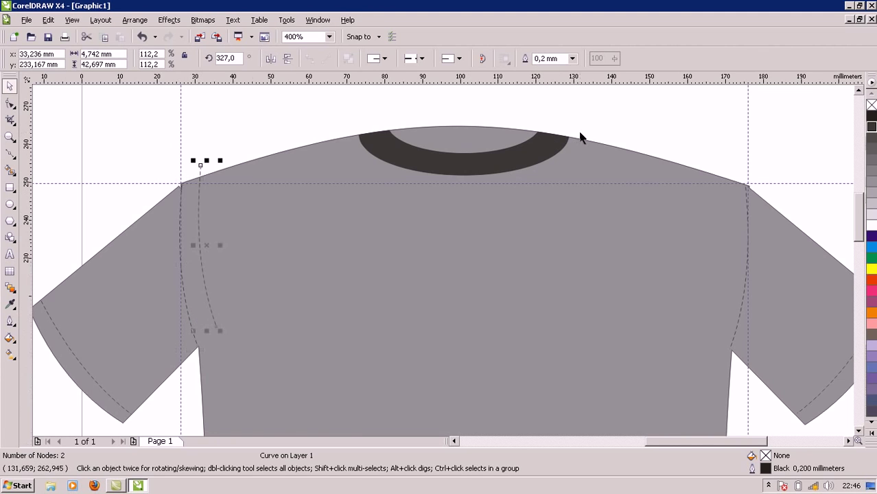
{"action": "left_click_drag", "start_coordinate": [198, 219], "coordinate": [360, 199]}
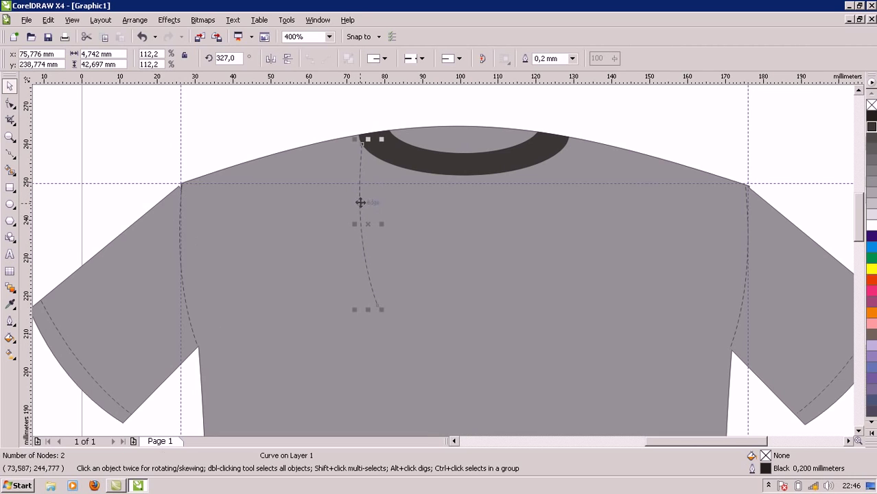
Rotate the copied curve around its collar end to follow the left shoulder, and enlarge it until it reaches the armhole seam.
{"action": "left_click", "coordinate": [365, 244]}
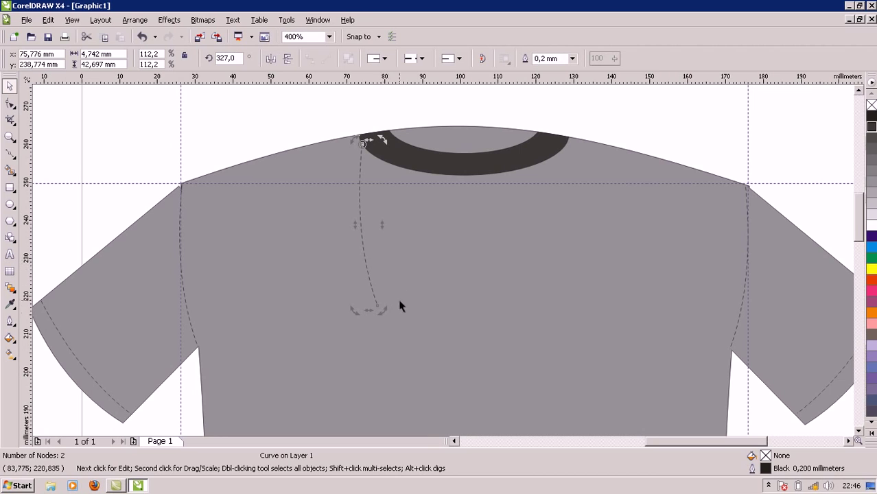
{"action": "left_click_drag", "start_coordinate": [382, 309], "coordinate": [204, 211]}
{"action": "left_click", "coordinate": [257, 186]}
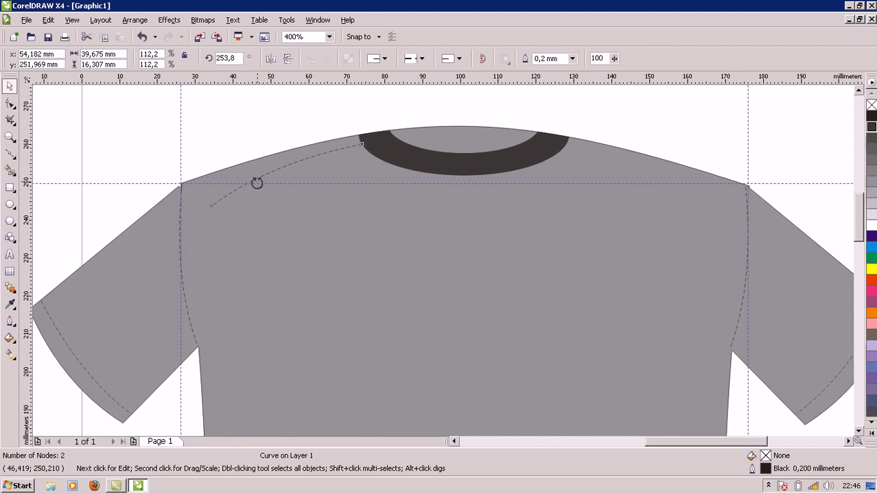
{"action": "left_click_drag", "start_coordinate": [207, 210], "coordinate": [177, 241]}
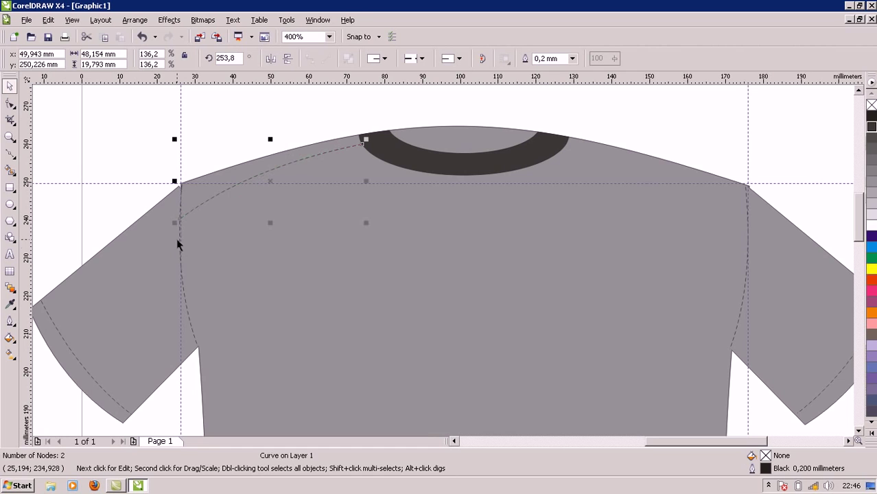
{"action": "left_click", "coordinate": [193, 293]}
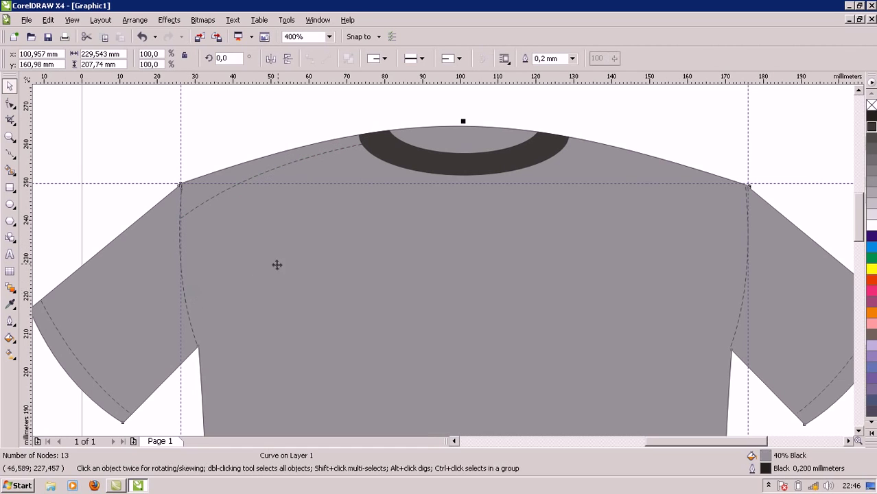
Duplicate the left shoulder's dashed curve, move the copy onto the shirt's chest and mirror it horizontally.
{"action": "left_click", "coordinate": [305, 163]}
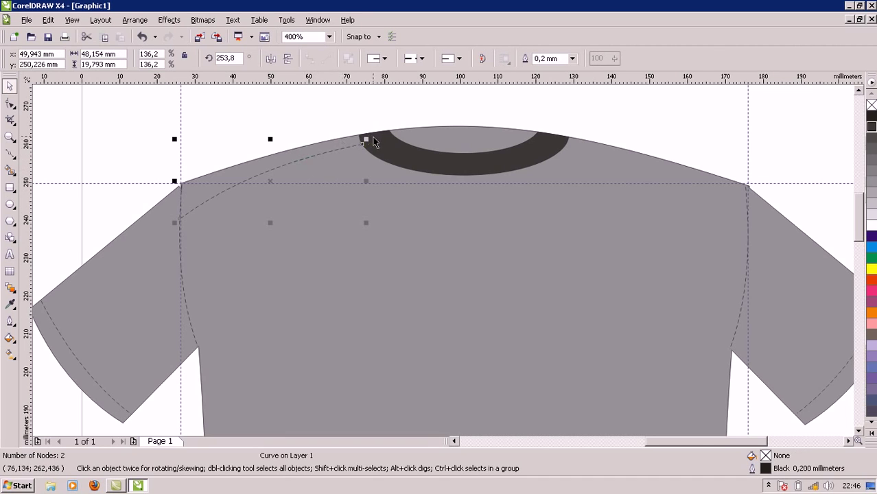
{"action": "key", "text": "ctrl+d"}
{"action": "left_click_drag", "start_coordinate": [333, 140], "coordinate": [373, 230]}
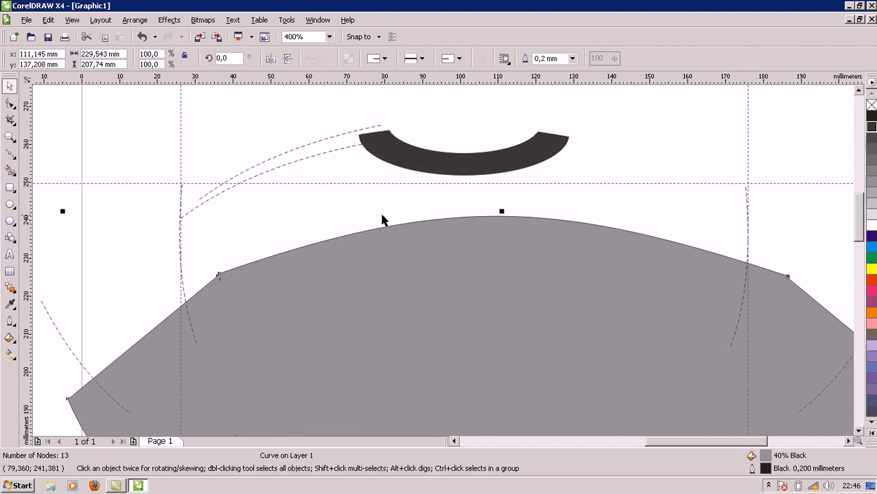
{"action": "key", "text": "ctrl+z"}
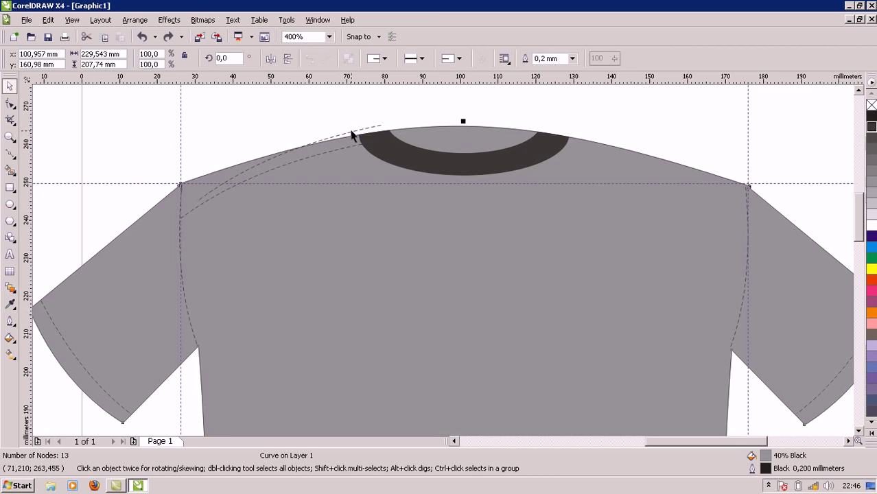
{"action": "left_click", "coordinate": [350, 131]}
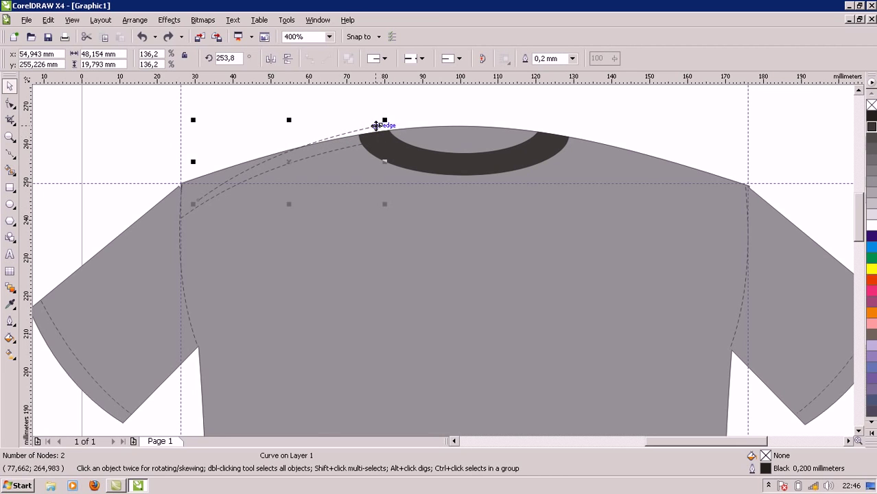
{"action": "left_click_drag", "start_coordinate": [367, 129], "coordinate": [458, 239]}
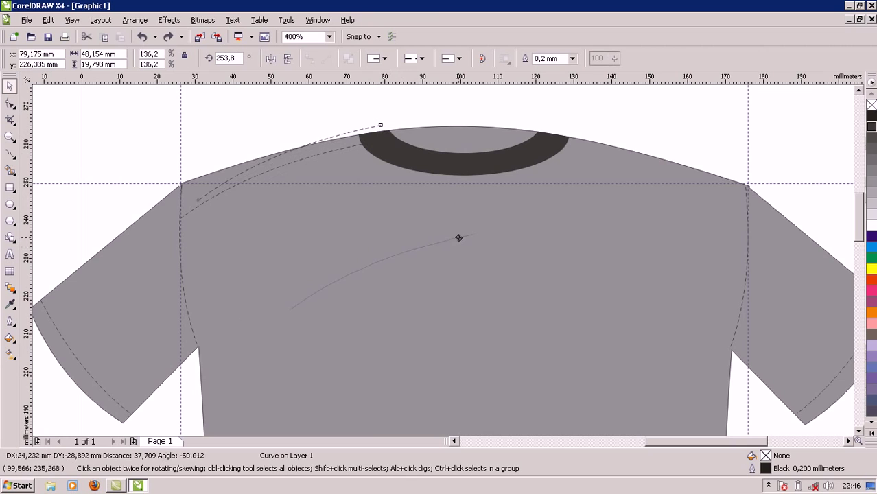
{"action": "left_click_drag", "start_coordinate": [284, 271], "coordinate": [521, 277]}
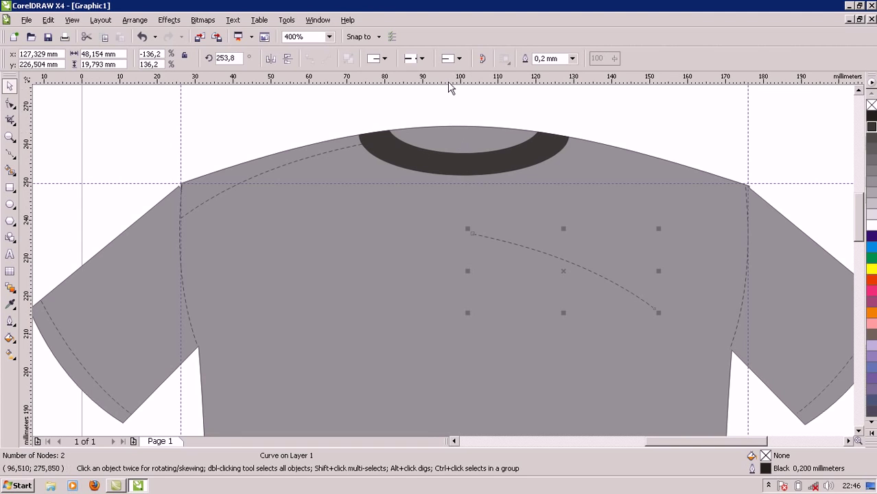
Add a horizontal guideline at the left shoulder curve's collar end and place the mirrored curve along the right shoulder, aligned to it.
{"action": "left_click_drag", "start_coordinate": [447, 77], "coordinate": [459, 143]}
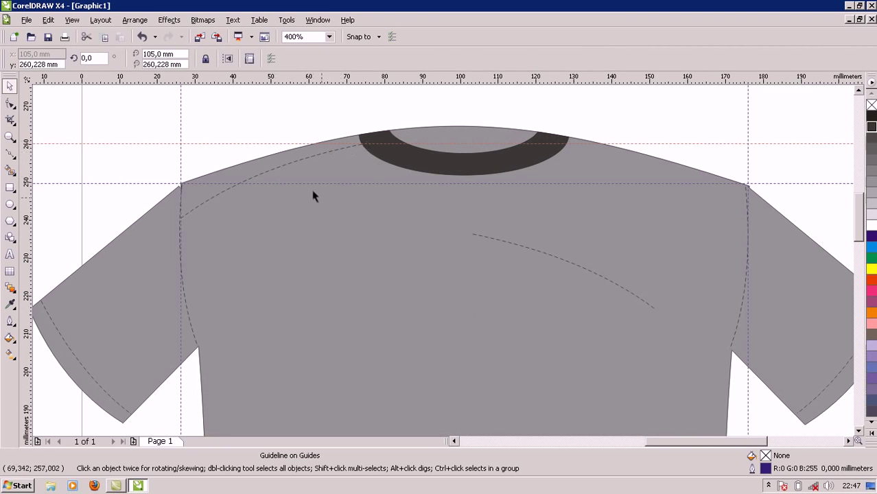
{"action": "left_click", "coordinate": [588, 270]}
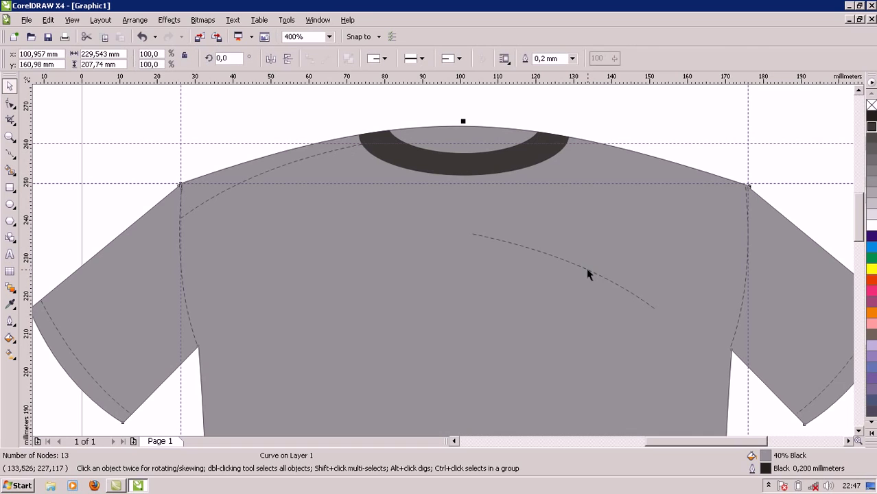
{"action": "left_click", "coordinate": [588, 270]}
{"action": "left_click_drag", "start_coordinate": [589, 272], "coordinate": [685, 181]}
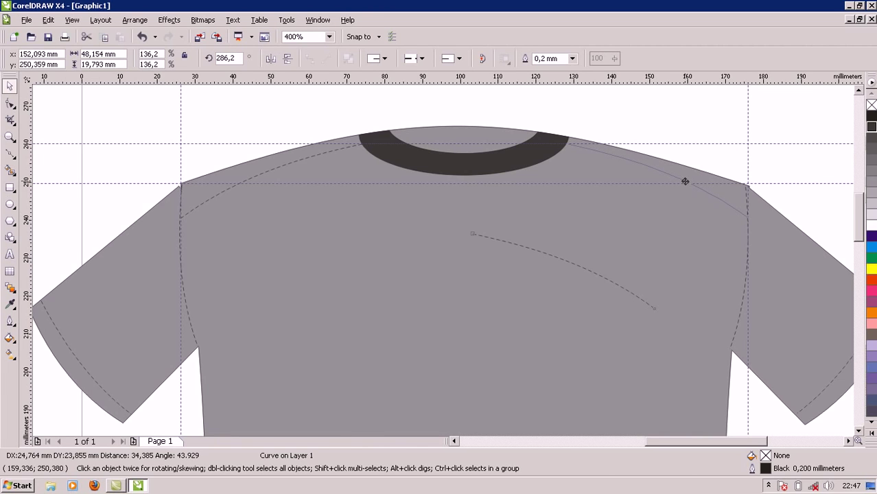
{"action": "left_click_drag", "start_coordinate": [685, 181], "coordinate": [685, 181]}
{"action": "left_click", "coordinate": [659, 235]}
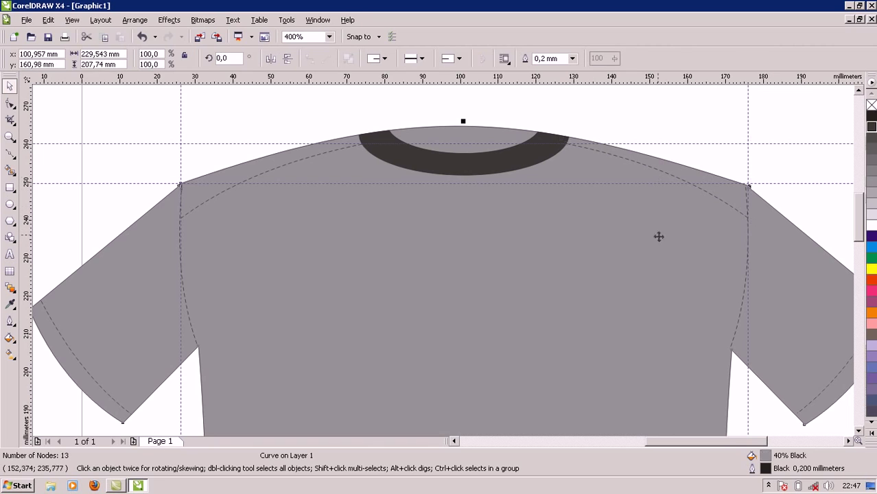
Delete the horizontal guideline that crosses the collar.
{"action": "left_click", "coordinate": [695, 144]}
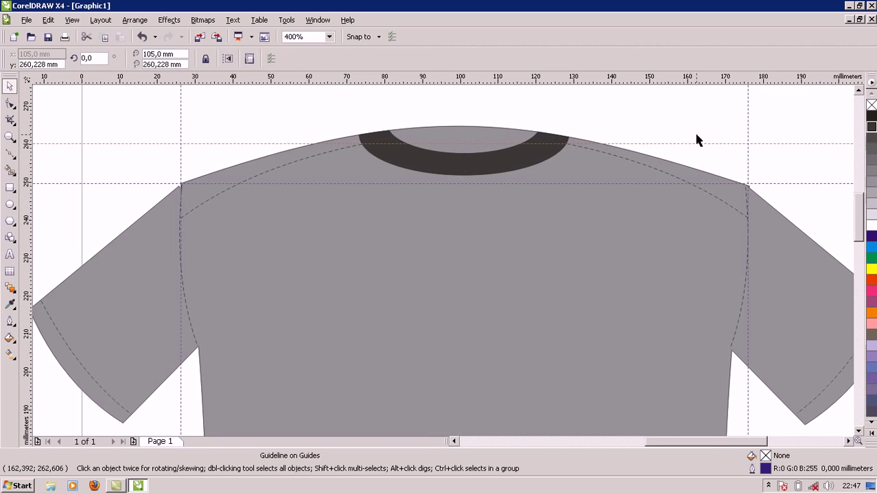
{"action": "key", "text": "Delete"}
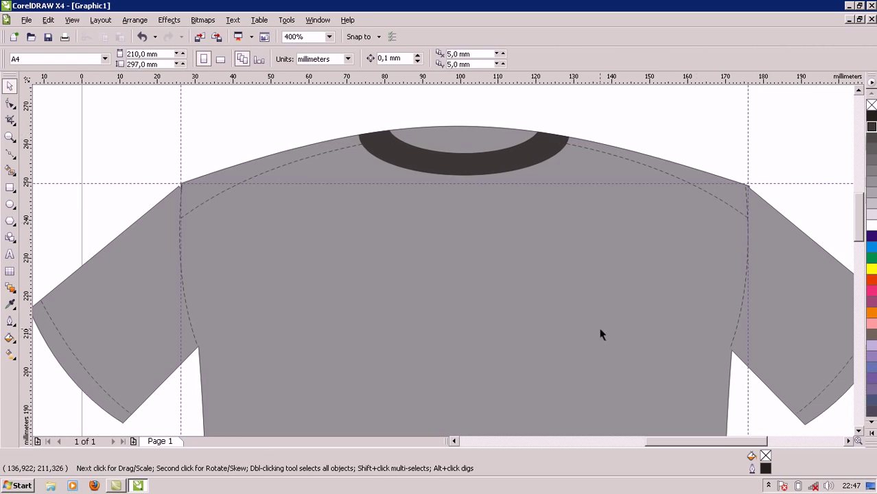
Duplicate the left cuff's dashed curve and move the copy to the middle of the shirt's lower part, above the hem.
{"action": "scroll", "coordinate": [599, 333], "scroll_direction": "down", "scroll_amount": 1}
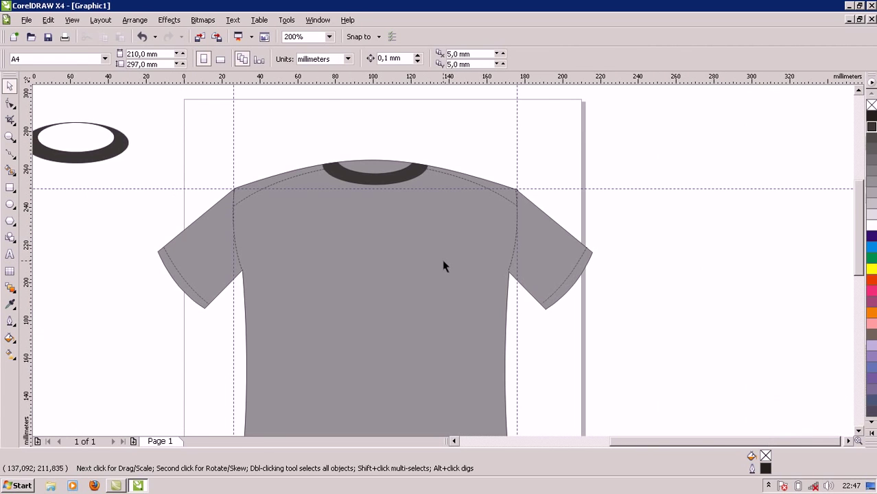
{"action": "left_click_drag", "start_coordinate": [862, 244], "coordinate": [864, 292]}
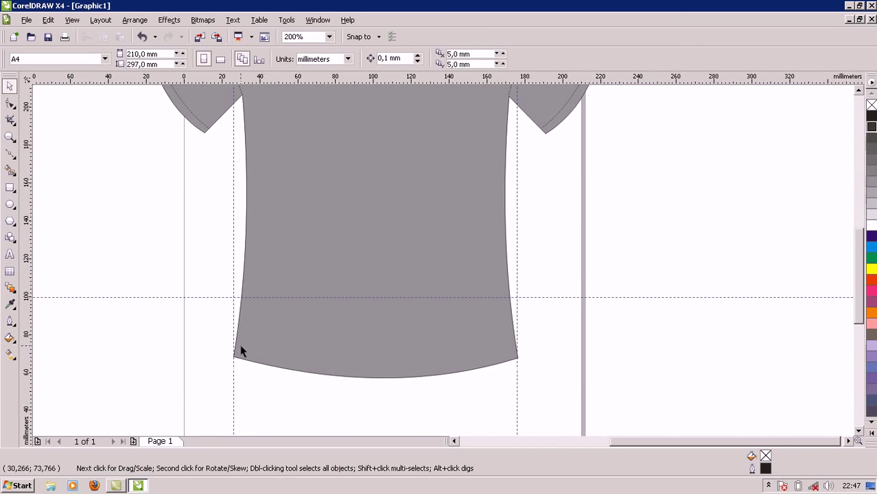
{"action": "left_click", "coordinate": [200, 122]}
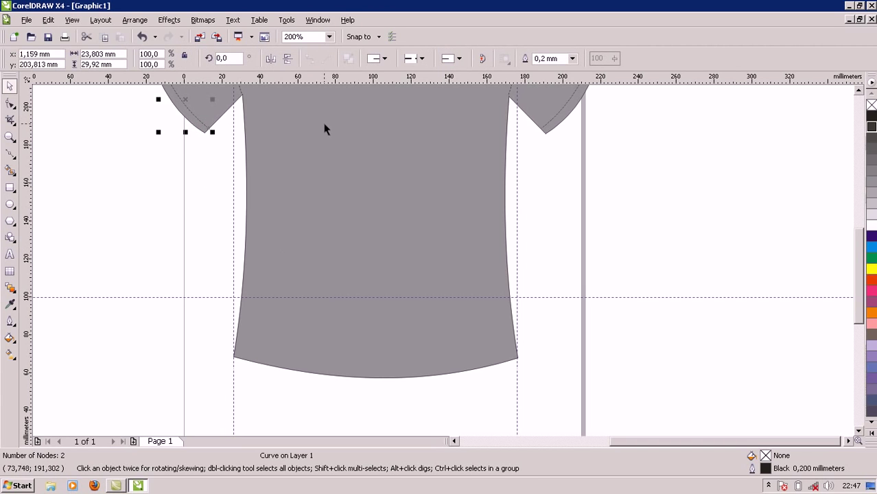
{"action": "left_click_drag", "start_coordinate": [863, 291], "coordinate": [856, 246]}
{"action": "key", "text": "ctrl+d"}
{"action": "left_click_drag", "start_coordinate": [196, 257], "coordinate": [355, 326]}
{"action": "scroll", "coordinate": [857, 253], "scroll_direction": "down", "scroll_amount": 3}
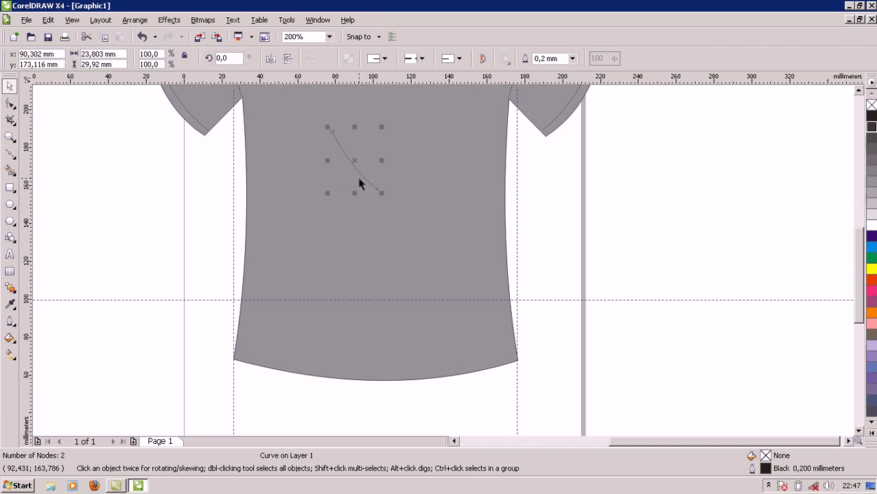
{"action": "left_click_drag", "start_coordinate": [361, 172], "coordinate": [368, 340]}
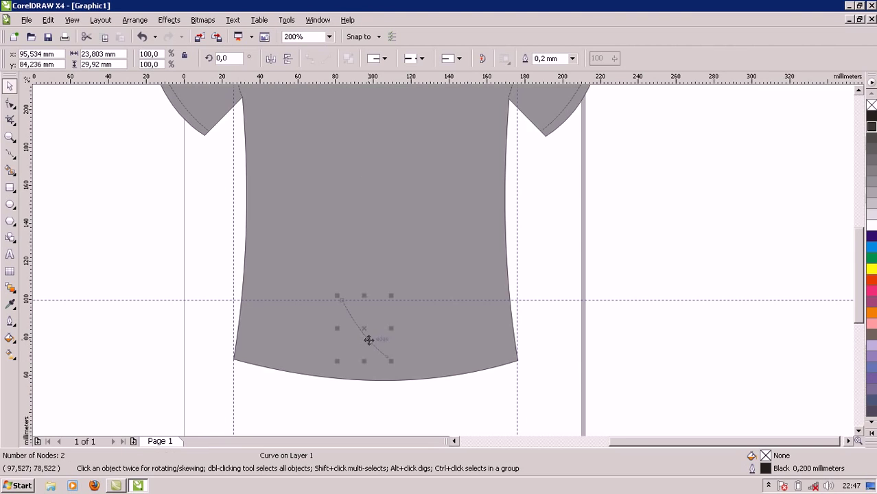
Rotate the copied curve by 50.3° to lie parallel to the hem and enlarge it proportionally.
{"action": "left_click", "coordinate": [368, 339]}
{"action": "left_click_drag", "start_coordinate": [395, 296], "coordinate": [354, 276]}
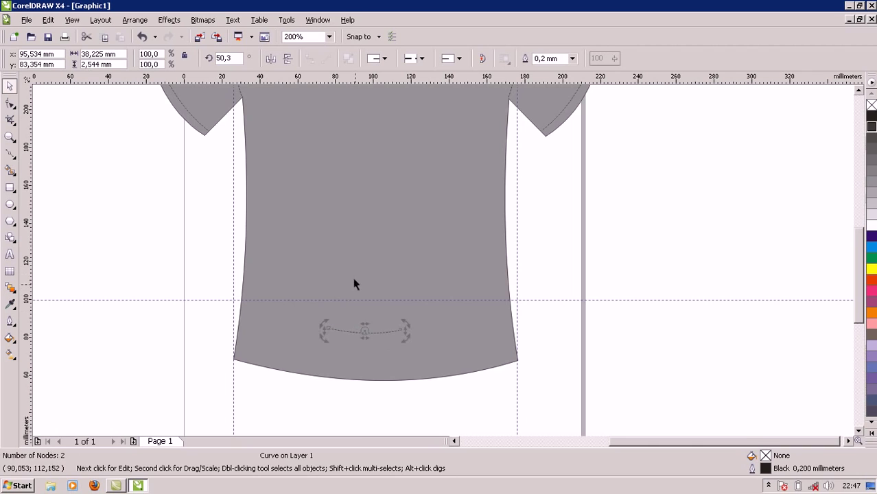
{"action": "left_click_drag", "start_coordinate": [382, 333], "coordinate": [588, 314]}
Place the enlarged curve just above the hem, about 146 mm wide, with its ends meeting the shirt's side edges.
{"action": "left_click_drag", "start_coordinate": [489, 352], "coordinate": [384, 359]}
{"action": "left_click_drag", "start_coordinate": [485, 338], "coordinate": [517, 333]}
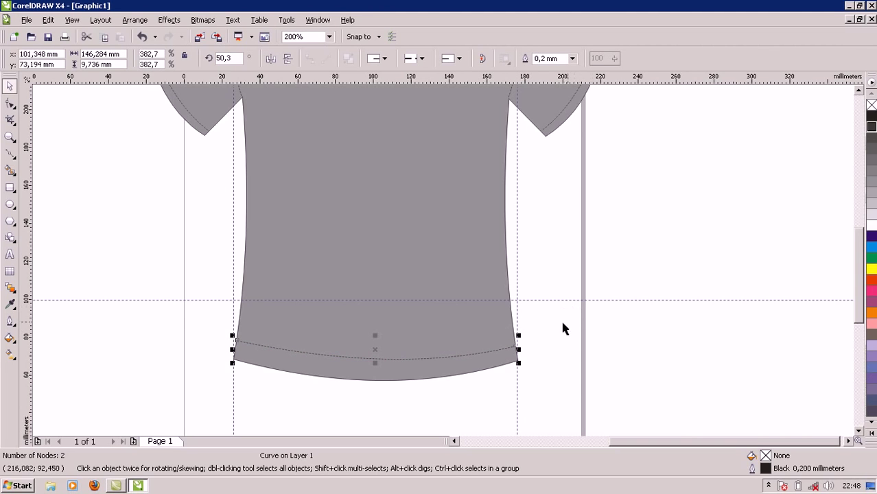
{"action": "key", "text": "Down"}
{"action": "key", "text": "Down"}
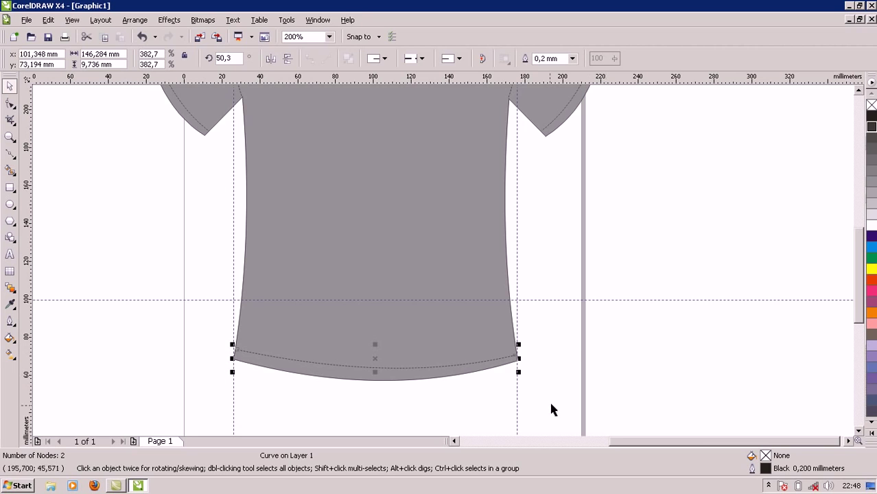
Rotate the dashed stitch curve above the hem to 50.8° so that it runs more evenly along the hem.
{"action": "left_click", "coordinate": [402, 367]}
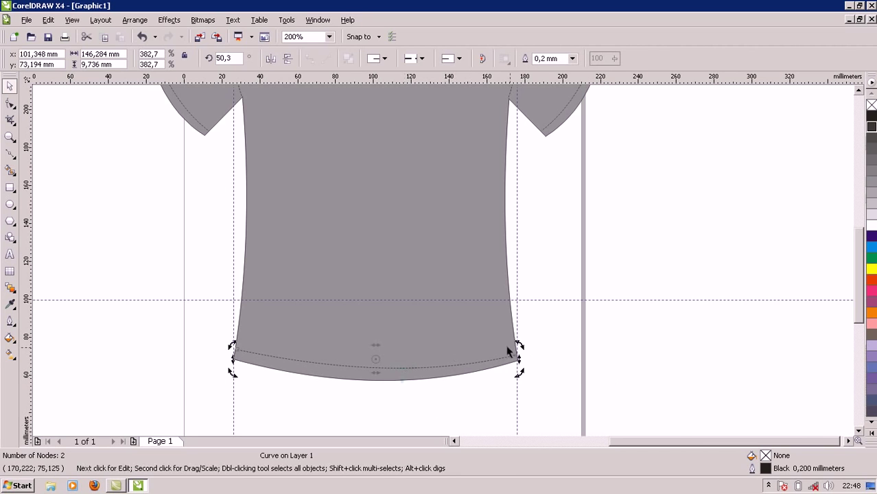
{"action": "left_click_drag", "start_coordinate": [520, 346], "coordinate": [519, 345]}
{"action": "left_click", "coordinate": [439, 349]}
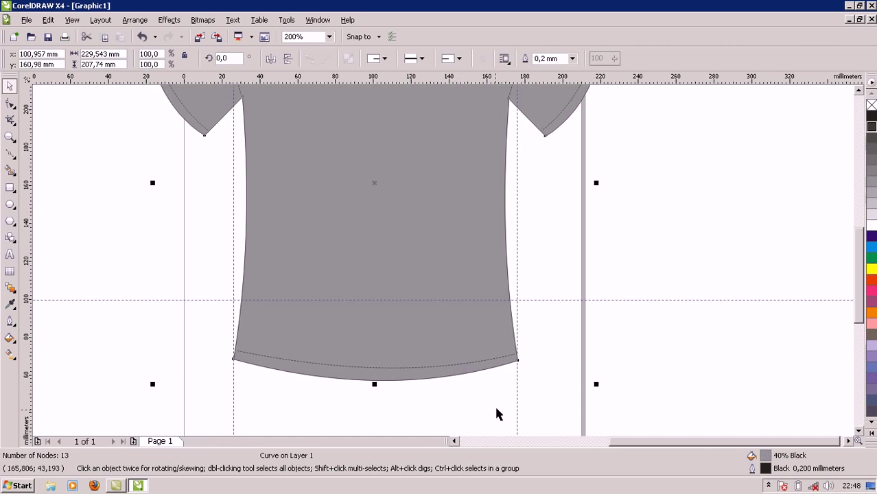
Try to rotate the hem's dashed stitch curve slightly further counterclockwise.
{"action": "left_click", "coordinate": [439, 365]}
{"action": "left_click", "coordinate": [440, 365]}
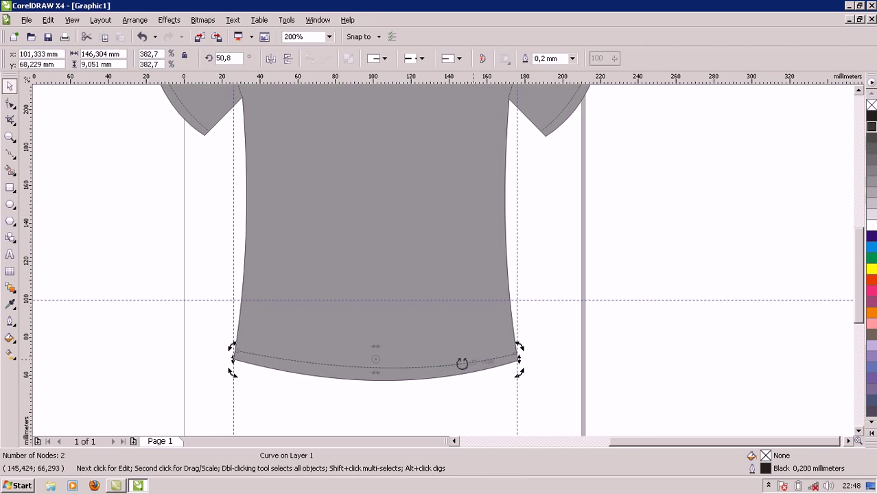
{"action": "left_click_drag", "start_coordinate": [522, 348], "coordinate": [519, 347]}
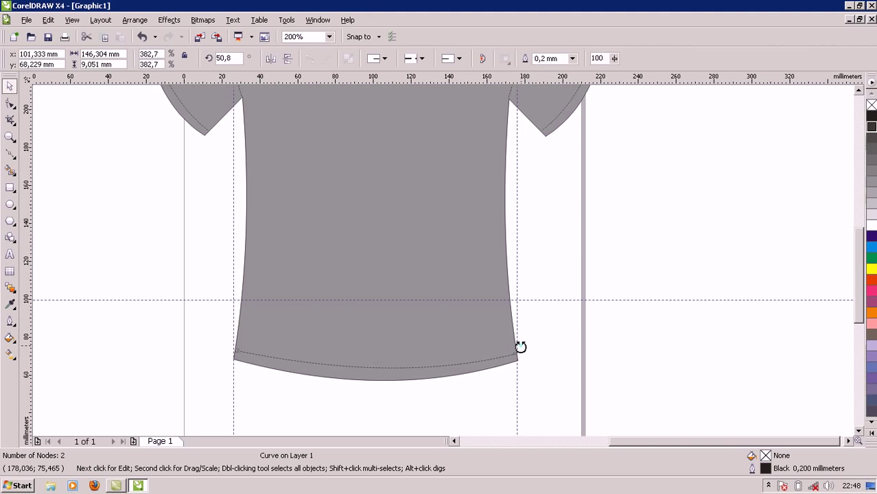
{"action": "scroll", "coordinate": [504, 361], "scroll_direction": "up", "scroll_amount": 1}
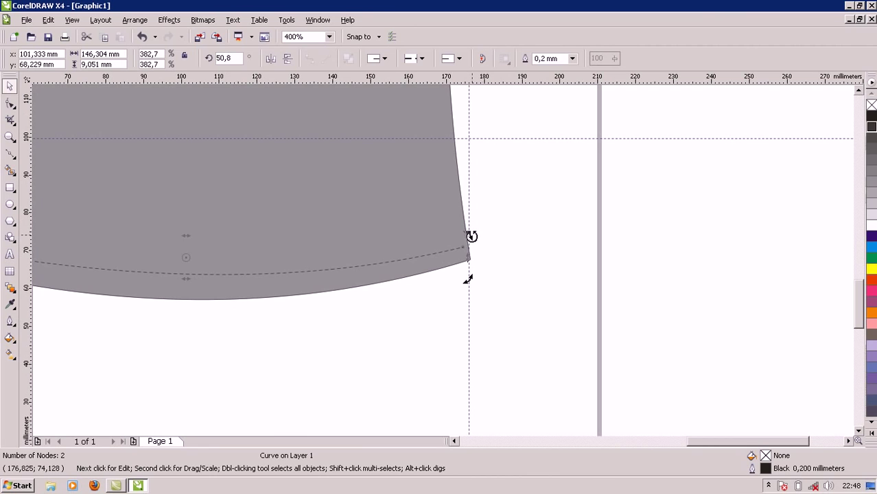
{"action": "left_click_drag", "start_coordinate": [470, 236], "coordinate": [471, 234]}
{"action": "left_click", "coordinate": [436, 296]}
{"action": "scroll", "coordinate": [442, 267], "scroll_direction": "down", "scroll_amount": 1}
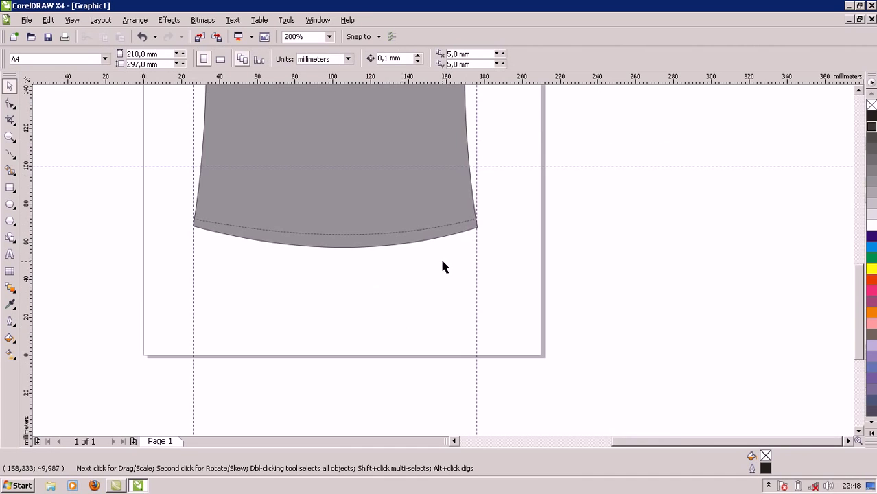
{"action": "left_click", "coordinate": [242, 212]}
{"action": "left_click", "coordinate": [410, 290]}
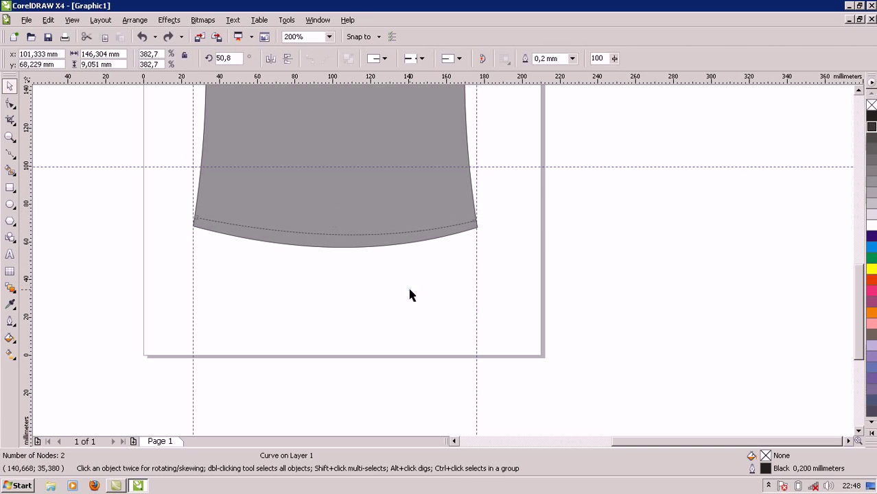
Move the right end node of the hem's dashed curve slightly up so it meets the shirt's side edge.
{"action": "left_click", "coordinate": [370, 234]}
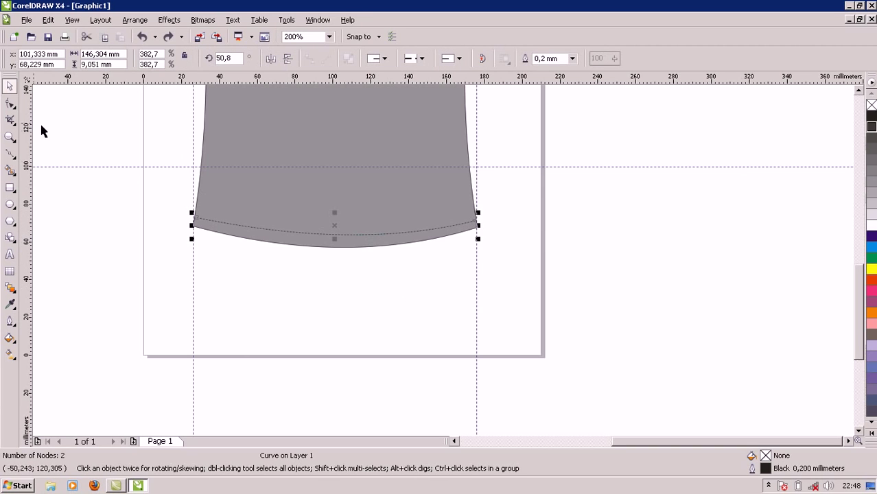
{"action": "left_click", "coordinate": [10, 103]}
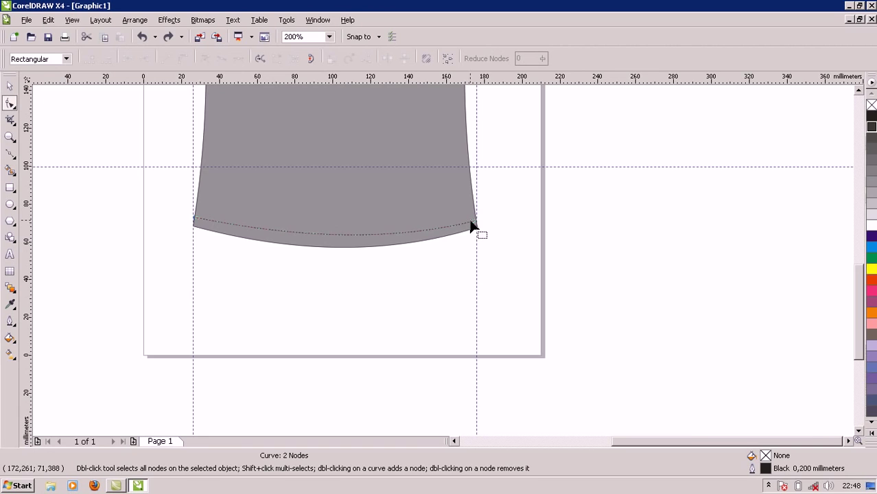
{"action": "scroll", "coordinate": [443, 259], "scroll_direction": "up", "scroll_amount": 1}
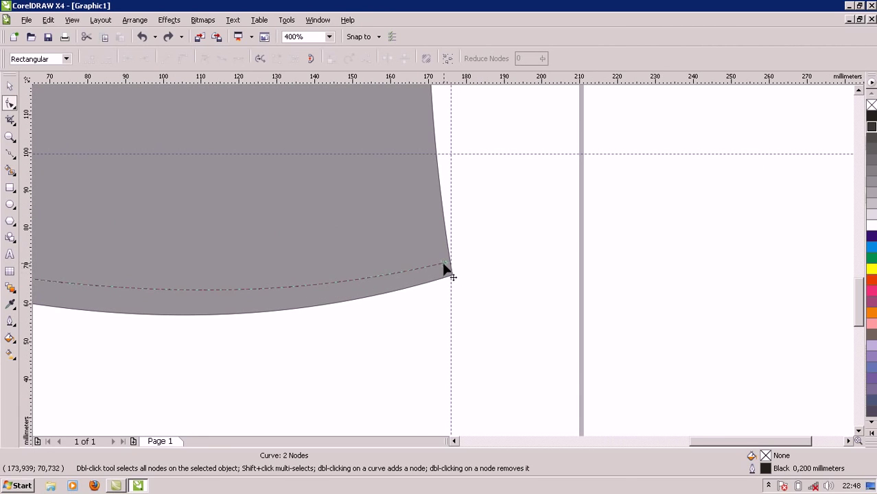
{"action": "left_click", "coordinate": [445, 264]}
{"action": "left_click_drag", "start_coordinate": [445, 264], "coordinate": [447, 257]}
{"action": "left_click", "coordinate": [332, 349]}
{"action": "scroll", "coordinate": [250, 305], "scroll_direction": "down", "scroll_amount": 2}
{"action": "scroll", "coordinate": [444, 261], "scroll_direction": "up", "scroll_amount": 1}
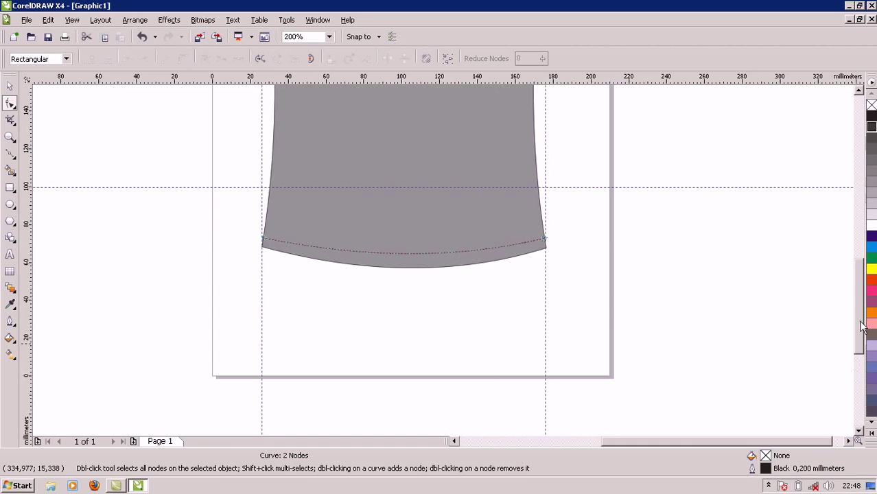
Delete the leftover grey square and the spare dark collar ring beside the page.
{"action": "left_click_drag", "start_coordinate": [863, 327], "coordinate": [843, 268]}
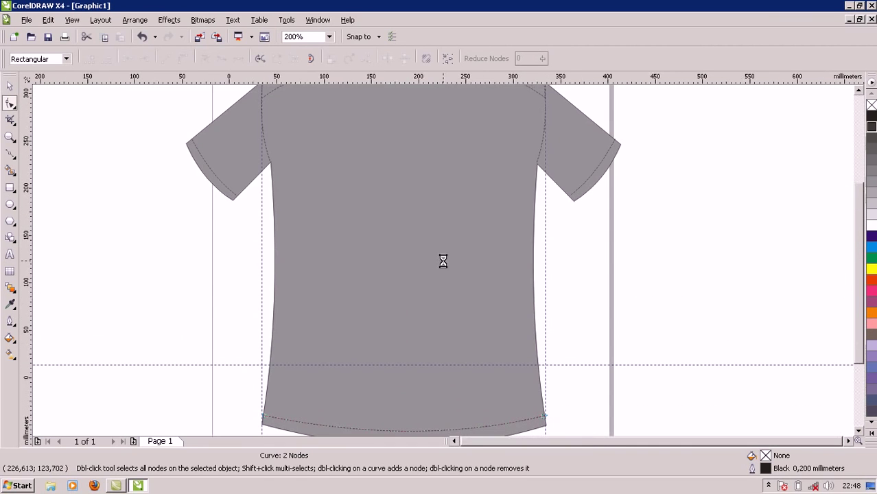
{"action": "scroll", "coordinate": [442, 262], "scroll_direction": "down", "scroll_amount": 1}
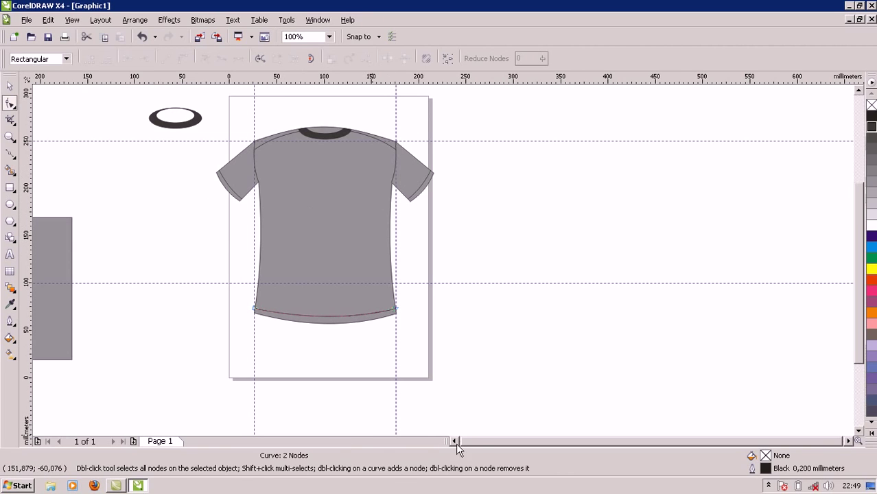
{"action": "left_click", "coordinate": [478, 443]}
{"action": "left_click", "coordinate": [59, 266]}
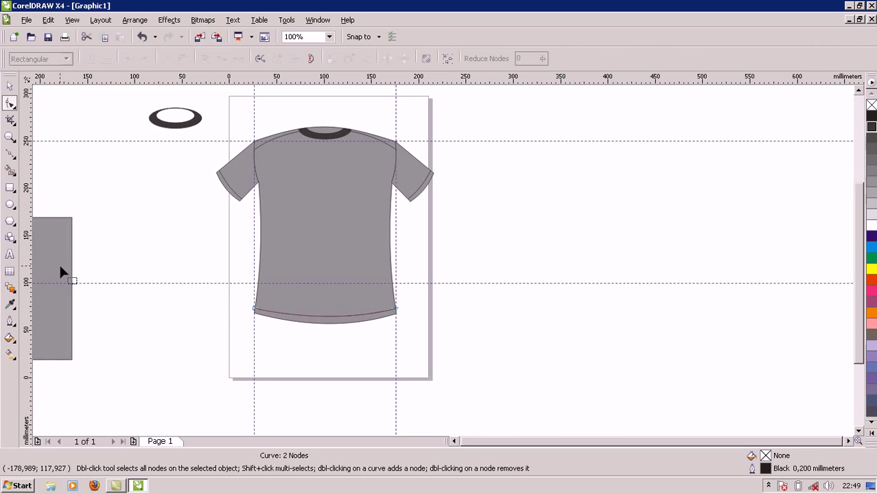
{"action": "left_click", "coordinate": [9, 85]}
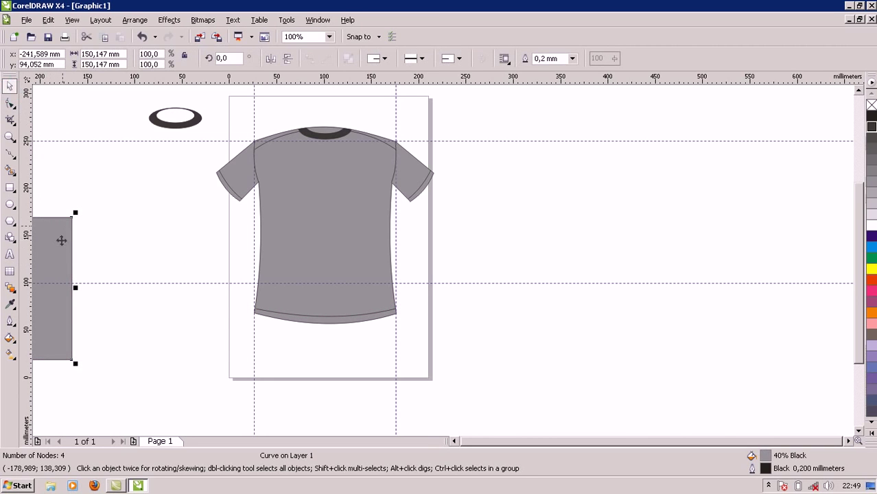
{"action": "key", "text": "Delete"}
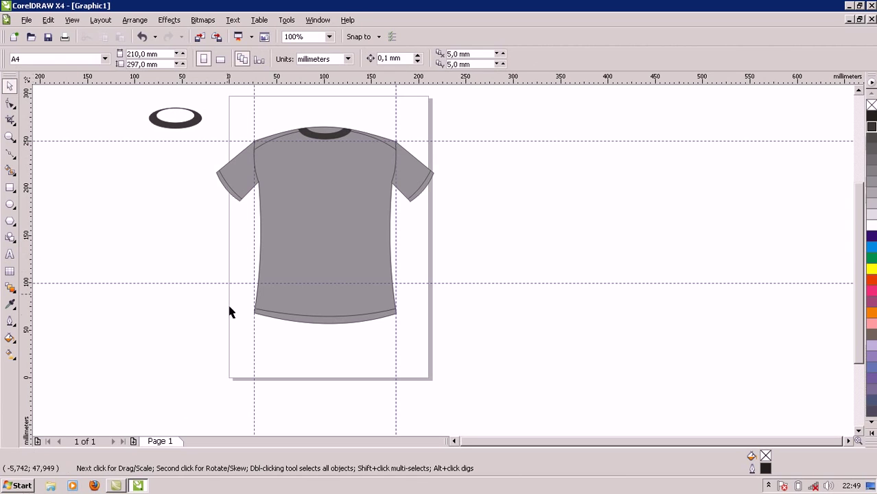
{"action": "left_click", "coordinate": [165, 131]}
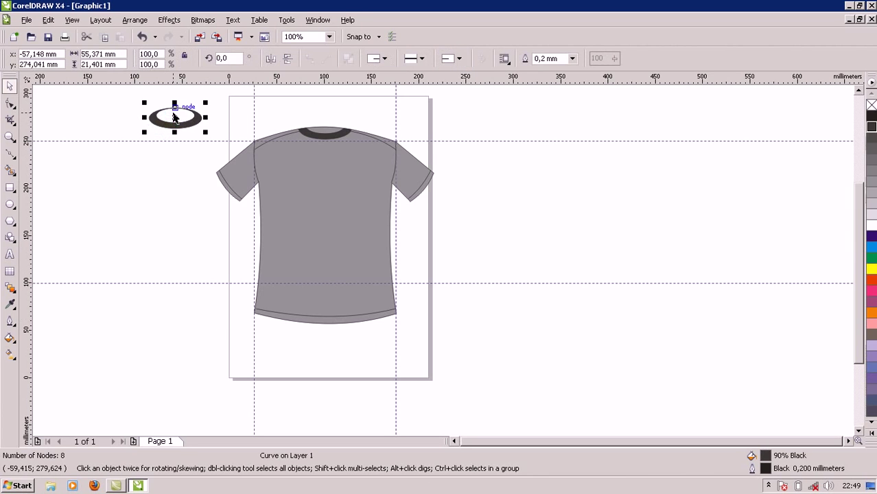
{"action": "key", "text": "Delete"}
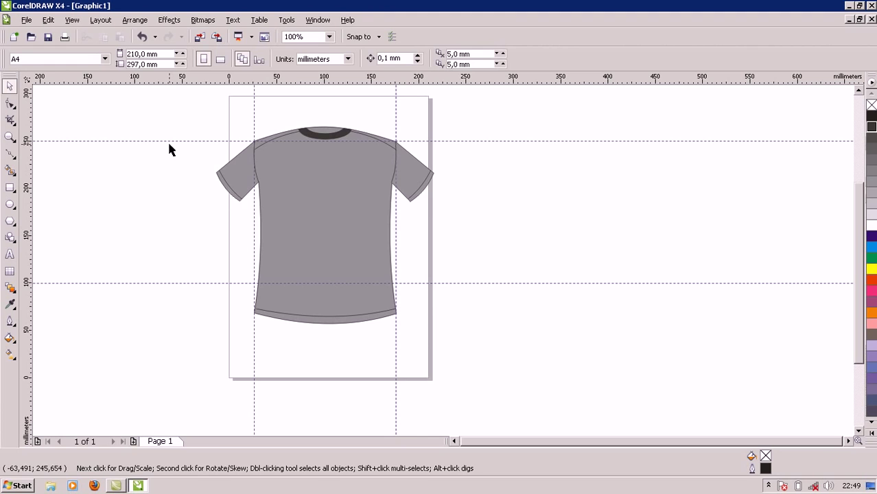
Delete the two remaining horizontal and two remaining vertical guidelines around the shirt.
{"action": "left_click", "coordinate": [167, 141]}
{"action": "key", "text": "Delete"}
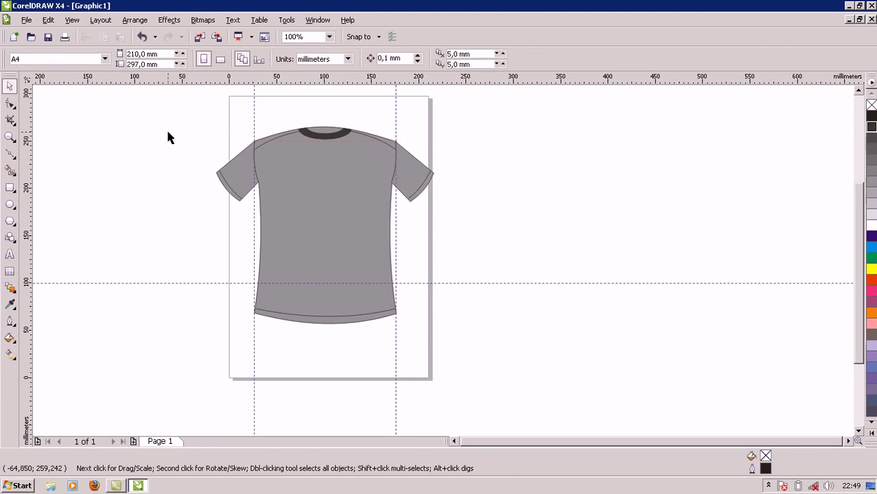
{"action": "left_click", "coordinate": [255, 117]}
{"action": "key", "text": "Delete"}
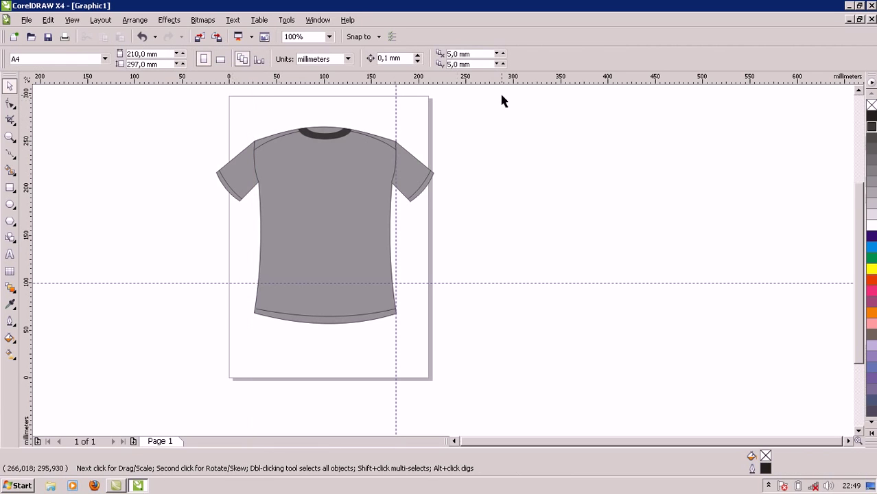
{"action": "left_click", "coordinate": [396, 119]}
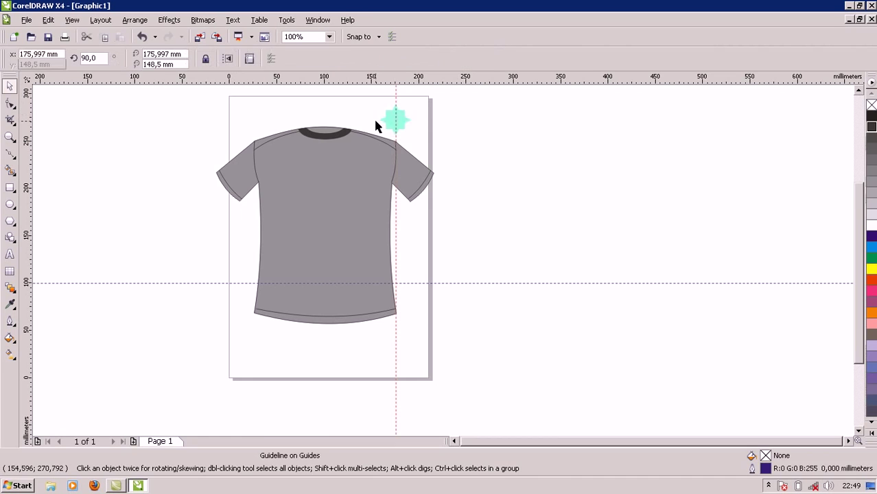
{"action": "key", "text": "Delete"}
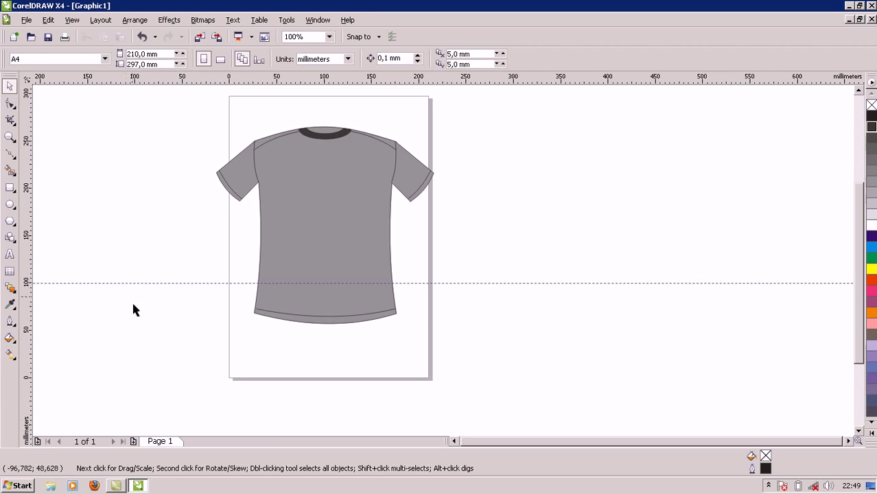
{"action": "left_click", "coordinate": [129, 282]}
{"action": "key", "text": "Delete"}
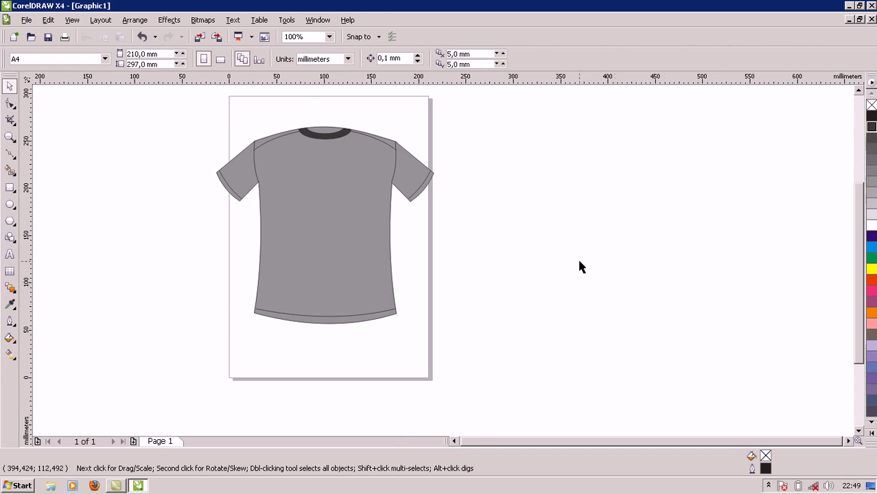
{"action": "left_click", "coordinate": [769, 486]}
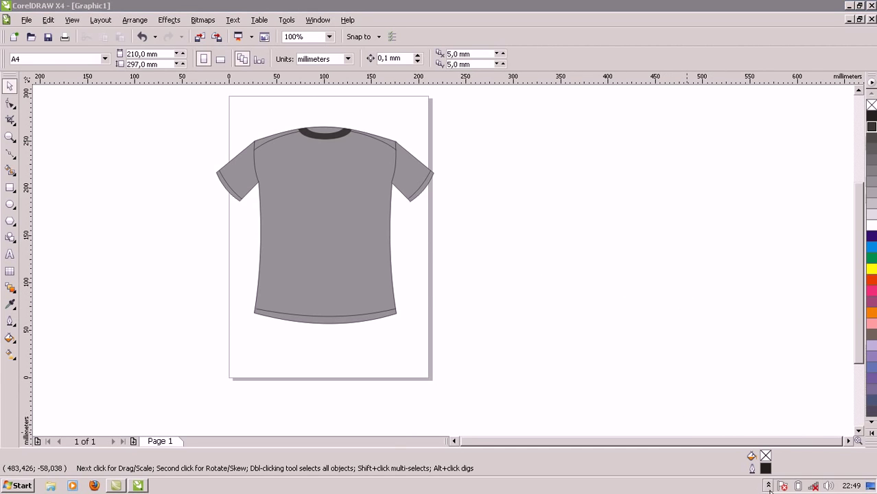